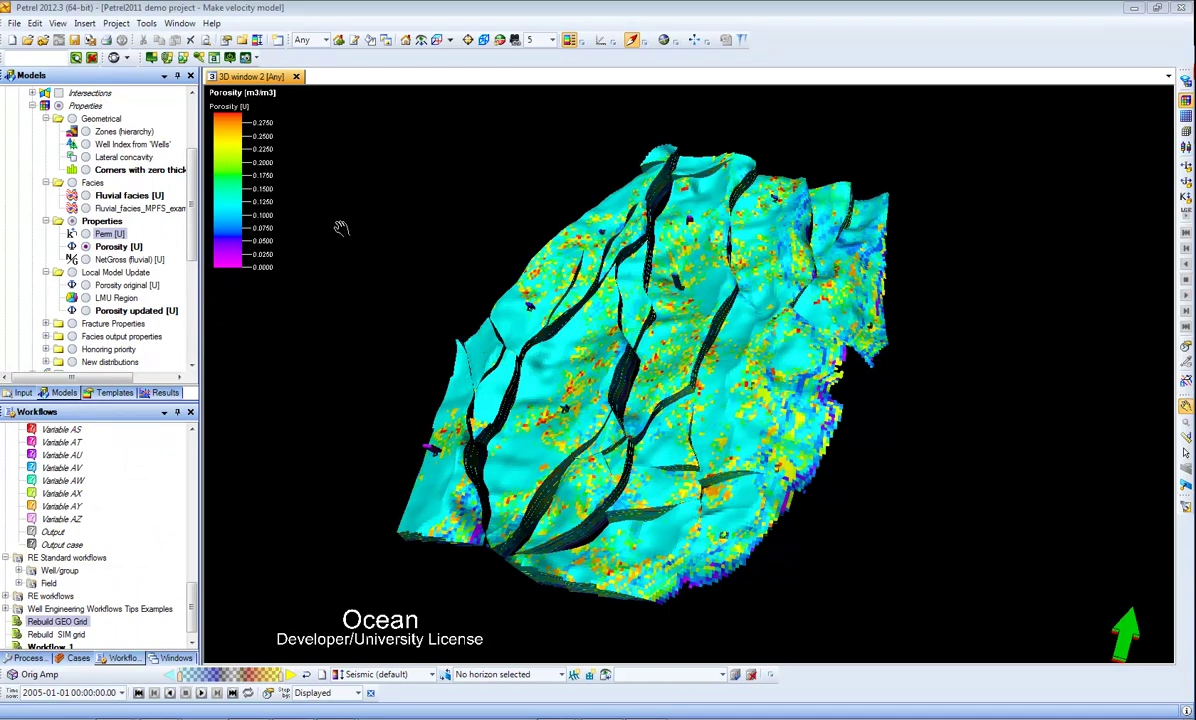
Step: Open Blueback home, filter the tool list for "3d" and open 3D grid QC from the Reservoir engineering toolbox
{"action": "left_click", "coordinate": [113, 58]}
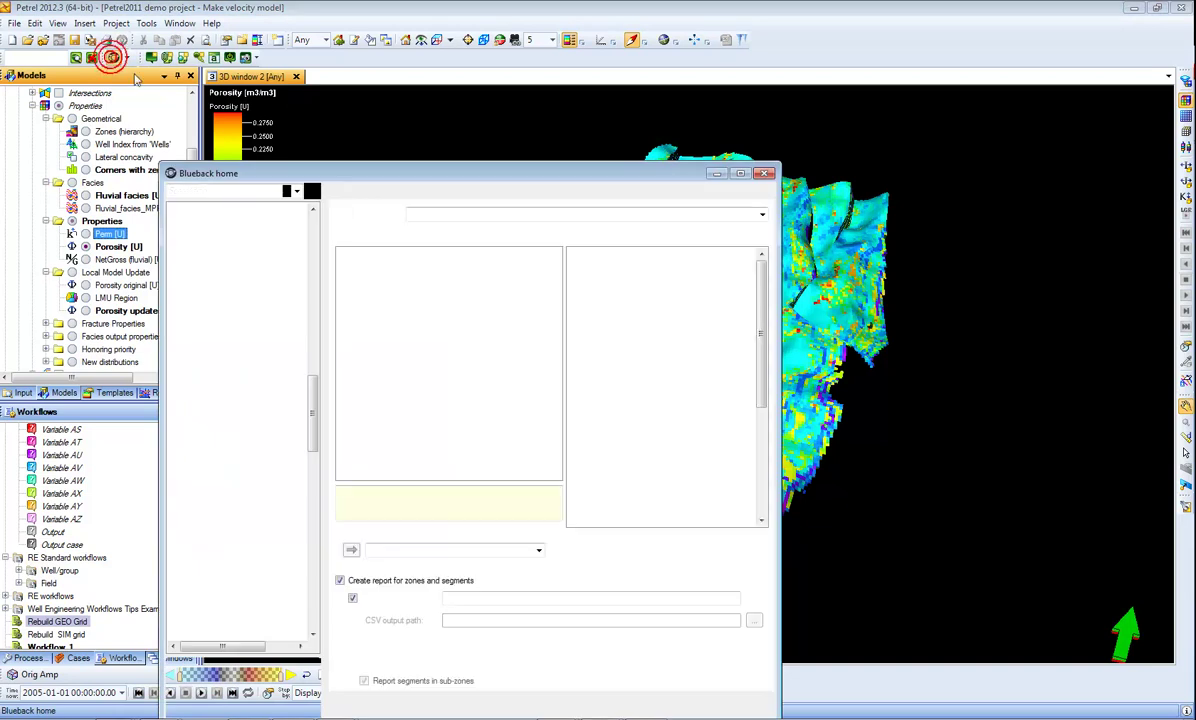
{"action": "left_click_drag", "start_coordinate": [272, 162], "coordinate": [409, 128]}
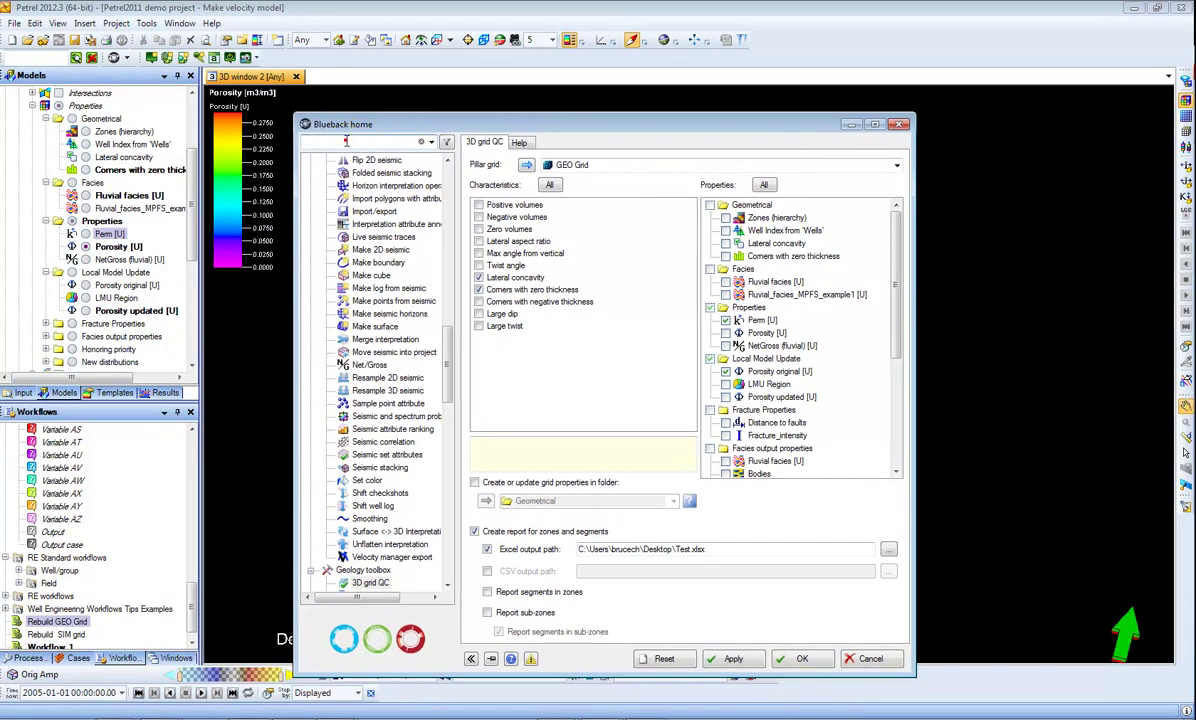
{"action": "left_click", "coordinate": [343, 141]}
{"action": "type", "text": "3d"}
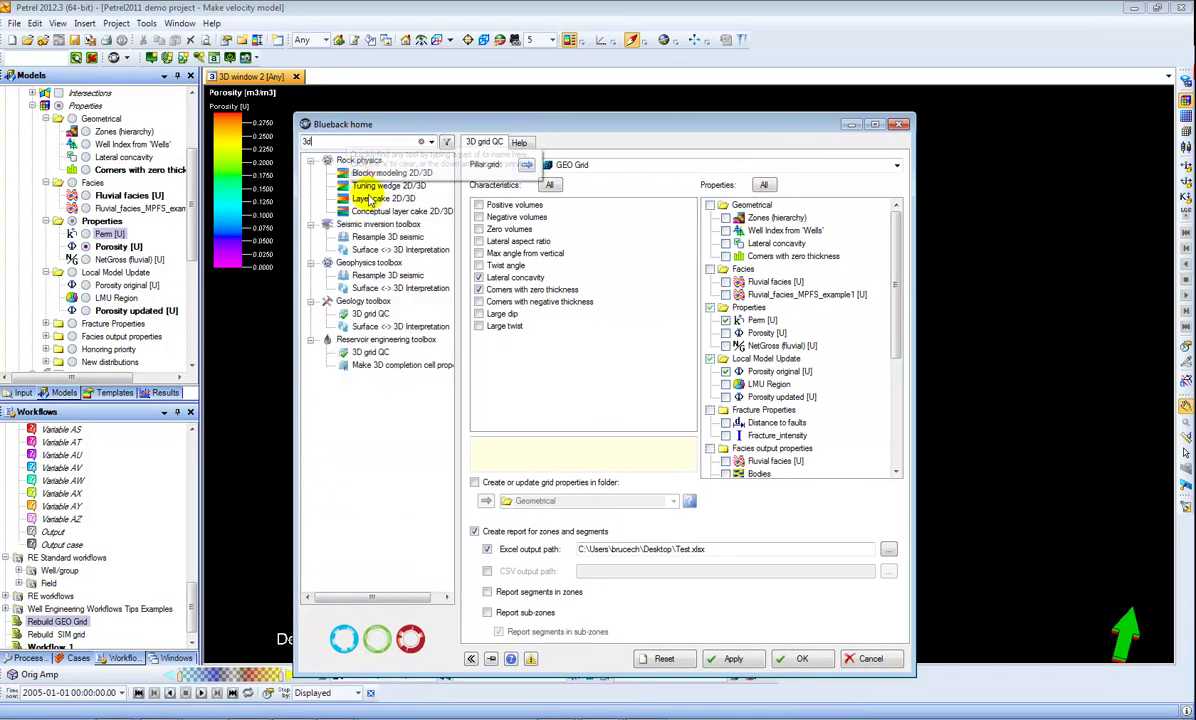
{"action": "left_click", "coordinate": [372, 354]}
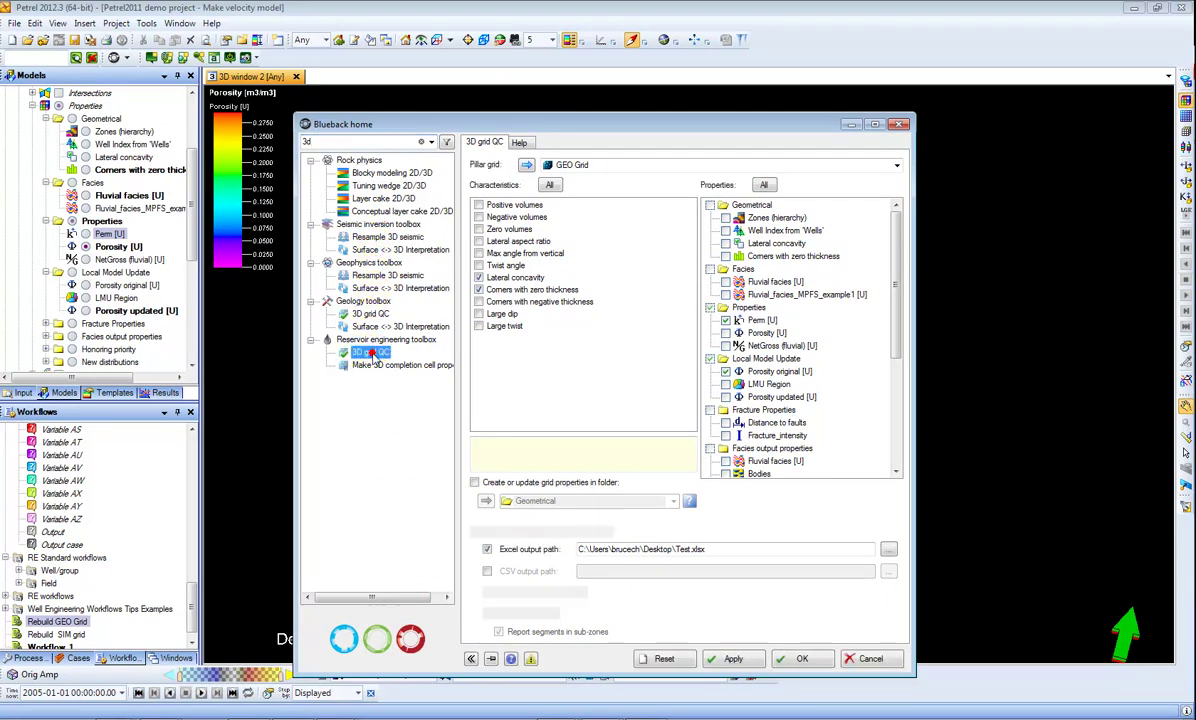
{"action": "left_click_drag", "start_coordinate": [724, 127], "coordinate": [692, 89]}
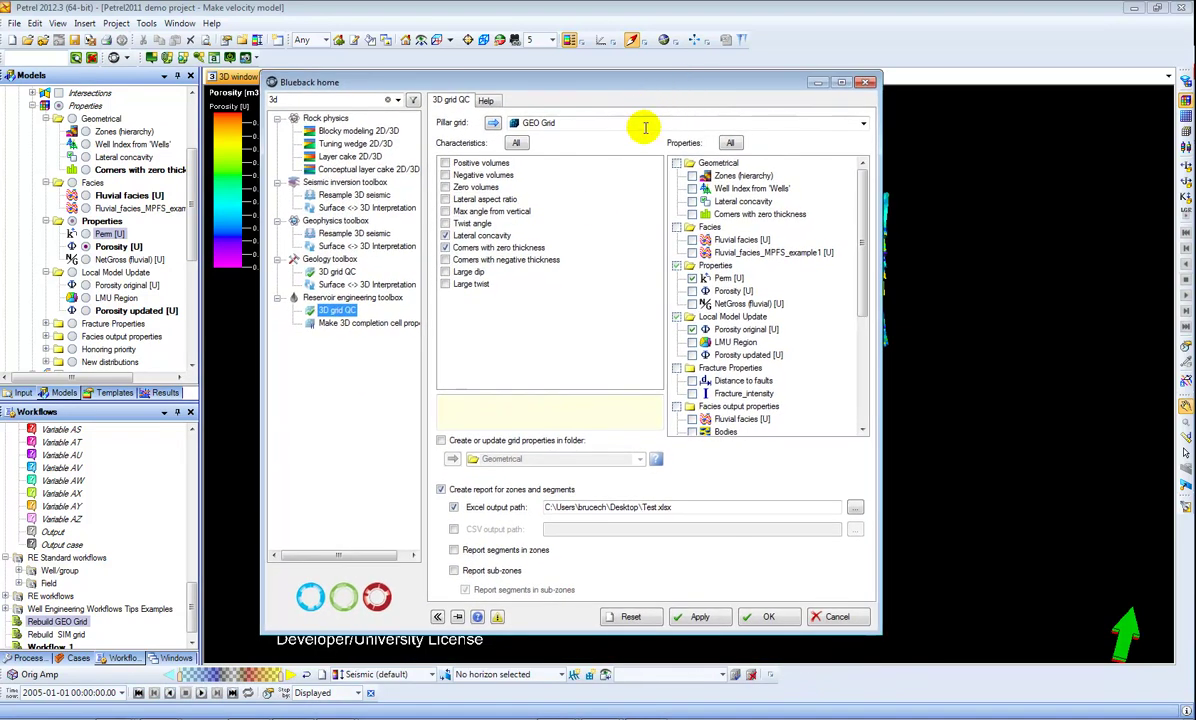
Step: Choose GEO Grid as the pillar grid, review the Corners with zero thickness characteristic, and cancel the tool
{"action": "left_click", "coordinate": [862, 122]}
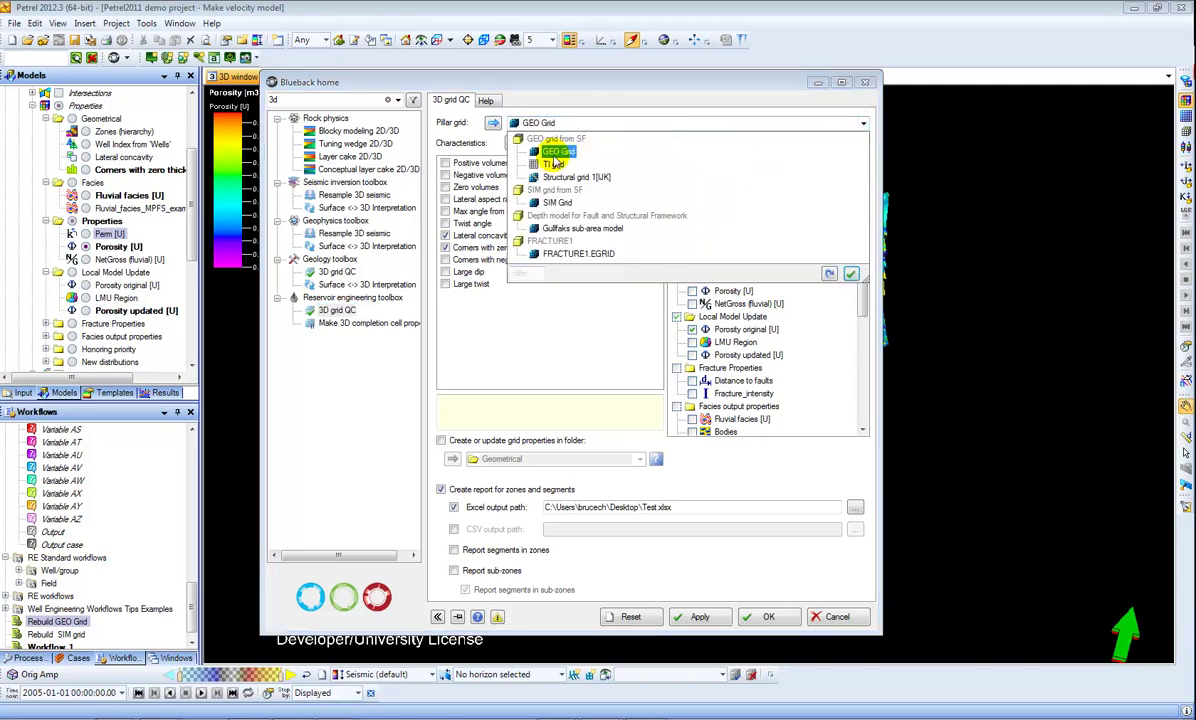
{"action": "left_click", "coordinate": [558, 151]}
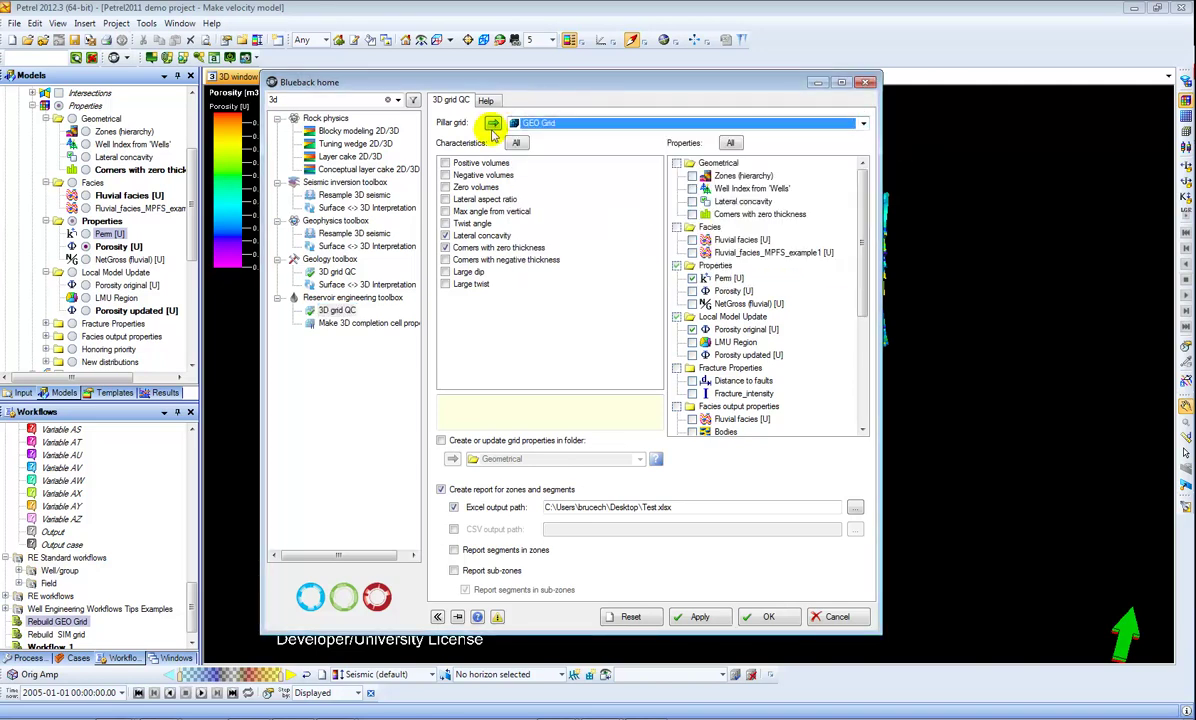
{"action": "left_click", "coordinate": [475, 247]}
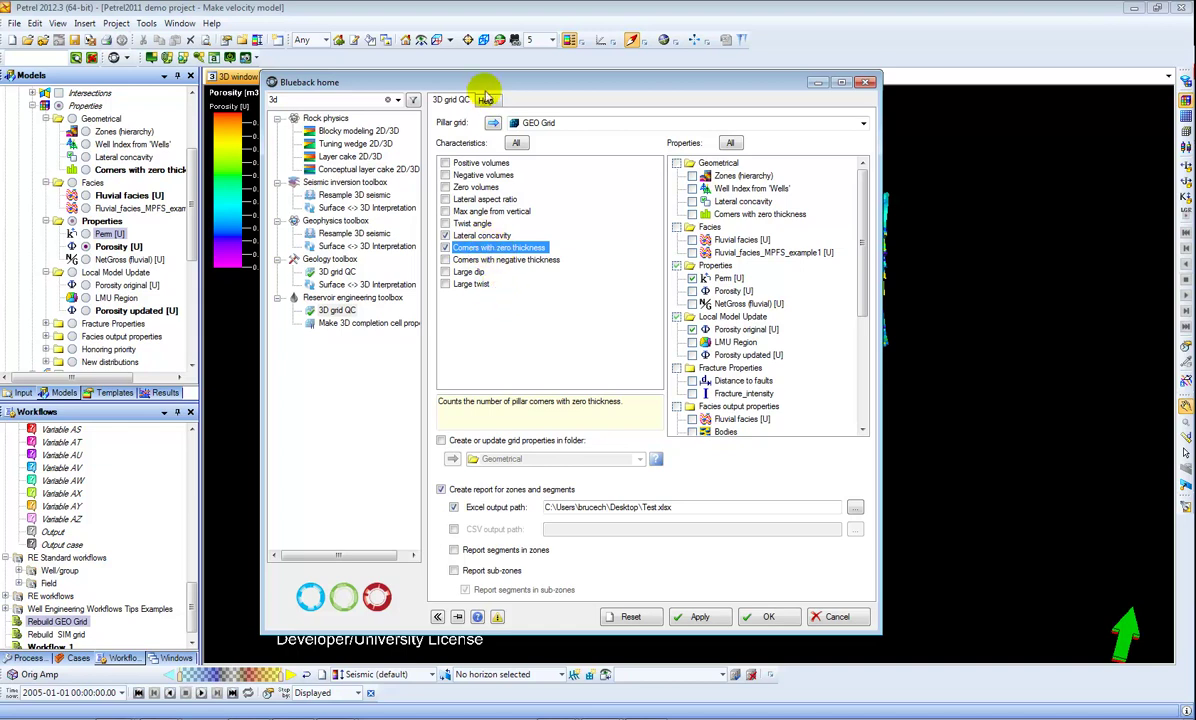
{"action": "left_click_drag", "start_coordinate": [487, 84], "coordinate": [533, 90]}
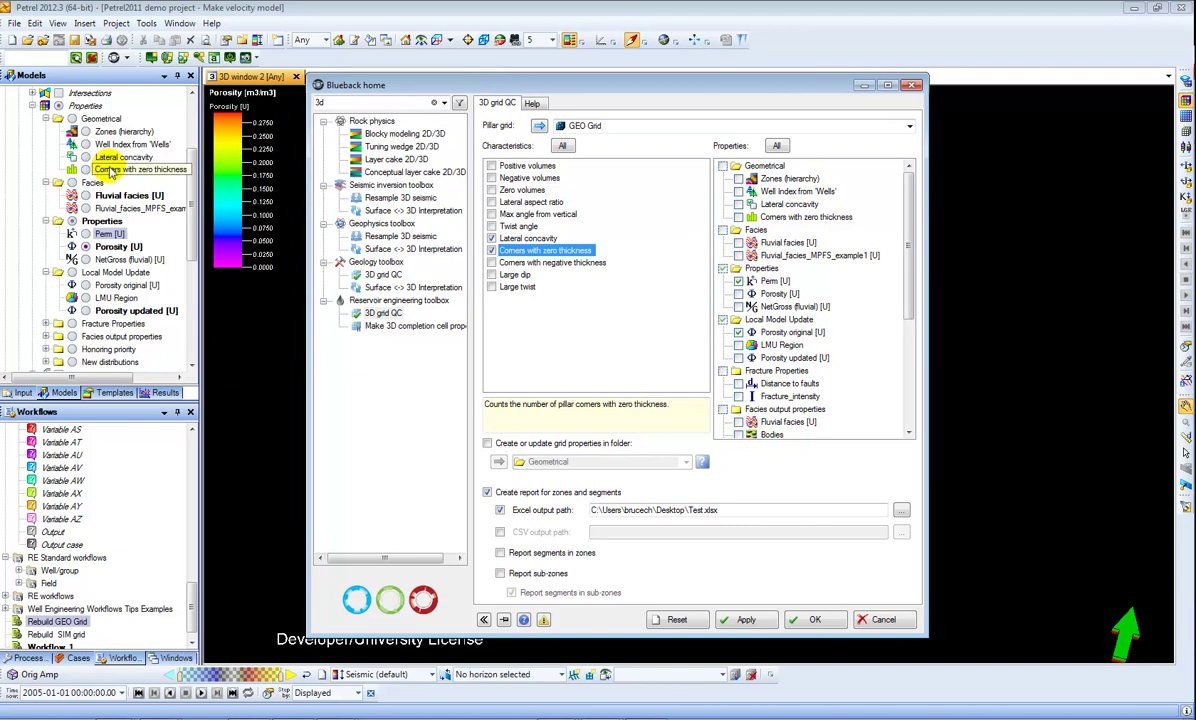
{"action": "left_click_drag", "start_coordinate": [558, 85], "coordinate": [543, 85]}
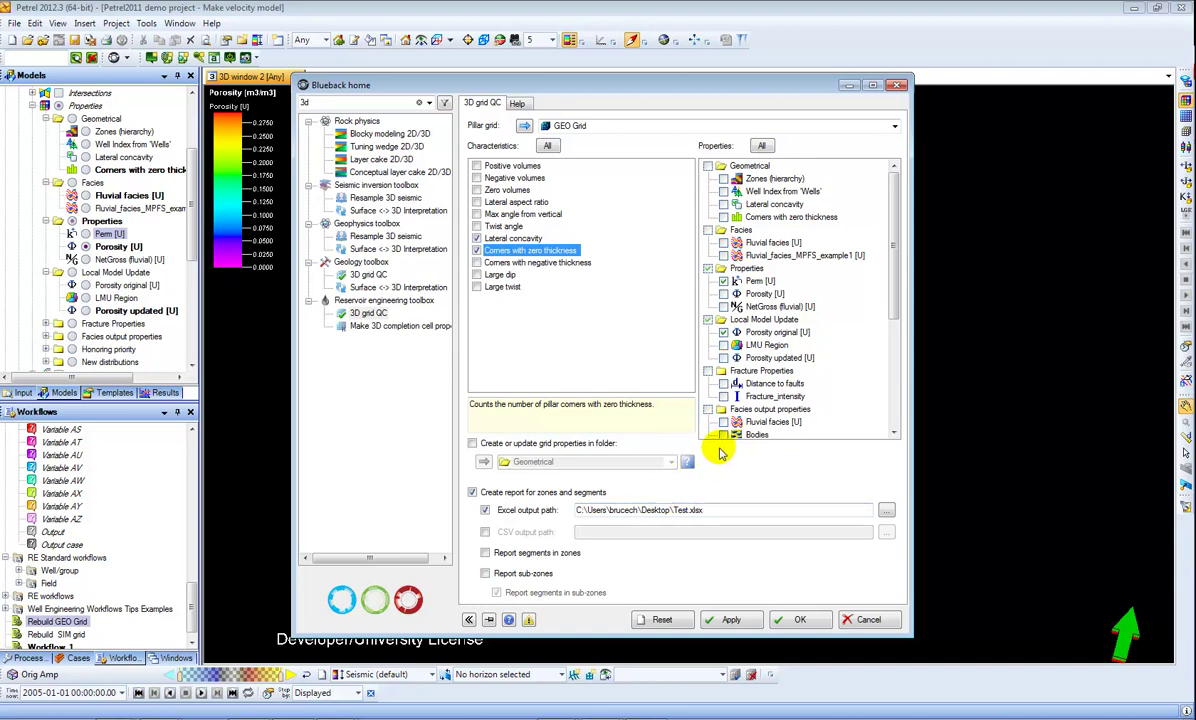
{"action": "left_click", "coordinate": [868, 620]}
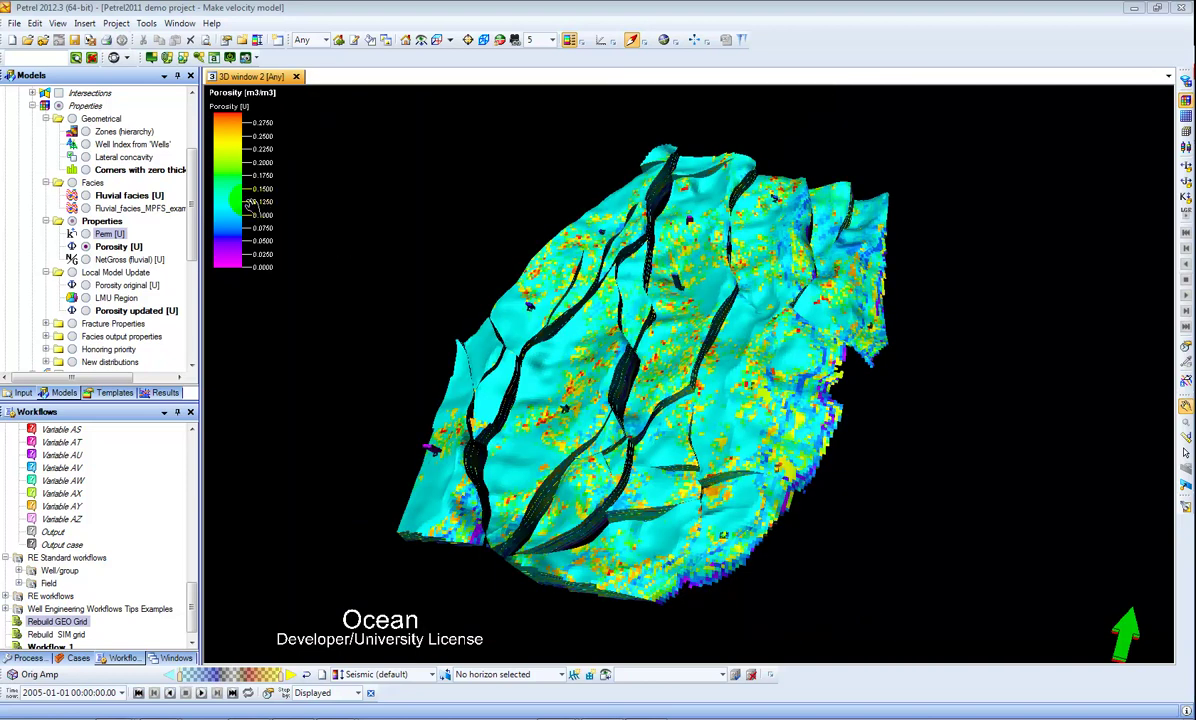
Step: Display the Lateral concavity property on the GEO Grid and switch to Corners with zero thickness to inspect the grid in 3D
{"action": "left_click_drag", "start_coordinate": [199, 140], "coordinate": [236, 140]}
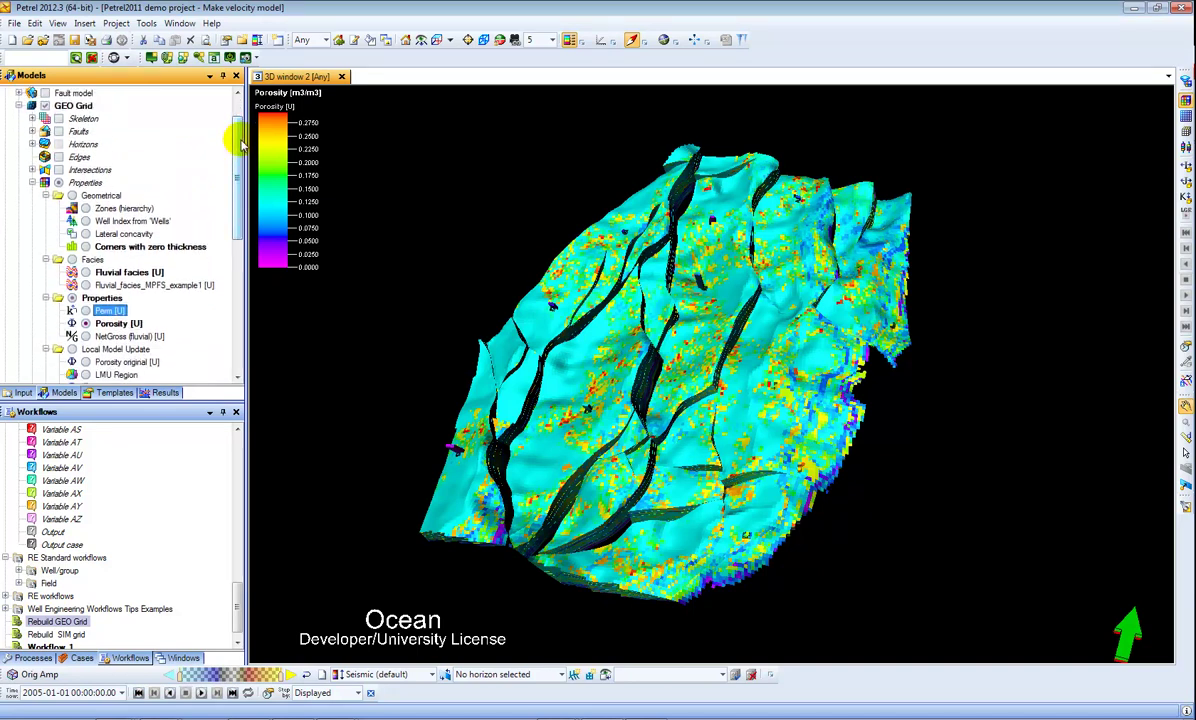
{"action": "left_click", "coordinate": [86, 234]}
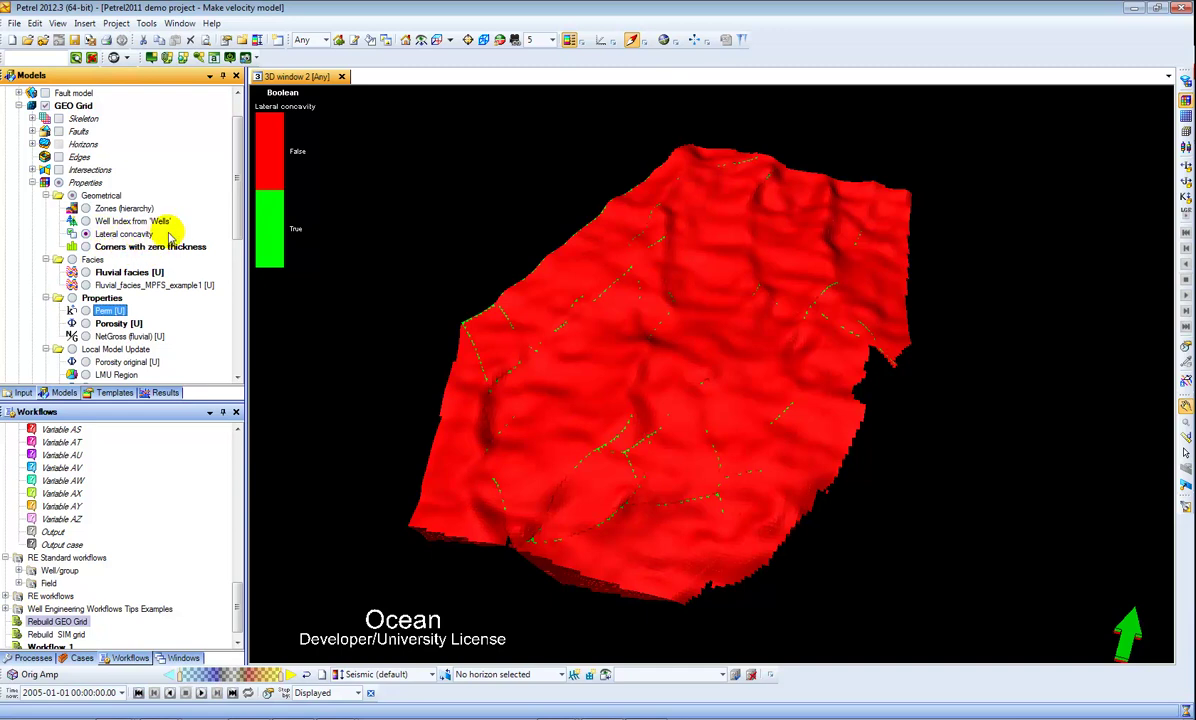
{"action": "left_click", "coordinate": [86, 247]}
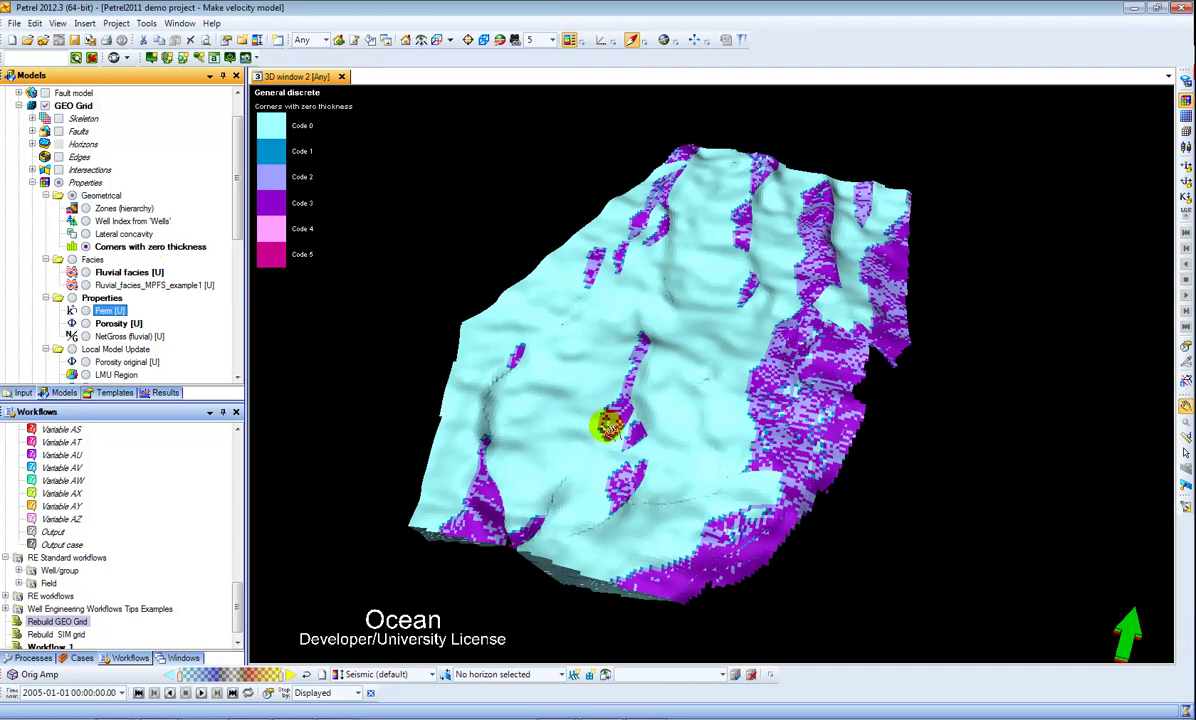
{"action": "left_click_drag", "start_coordinate": [741, 420], "coordinate": [675, 408]}
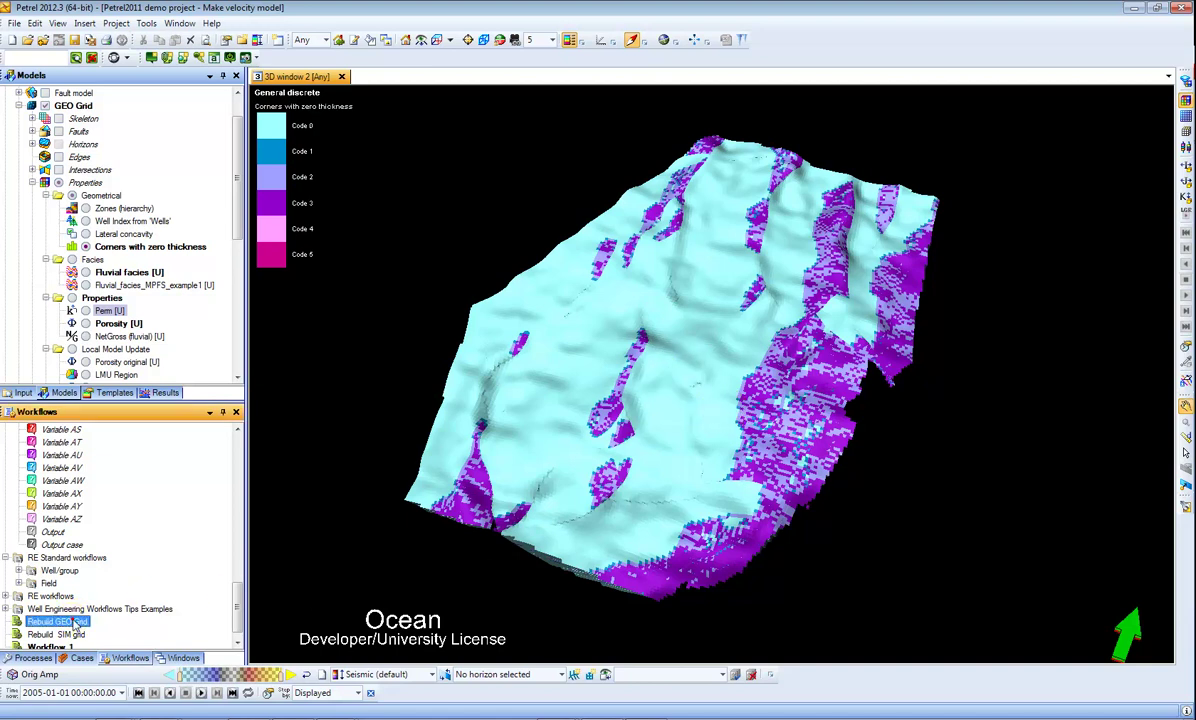
Step: Open the Rebuild GEO Grid workflow and duplicate its Geometrical modeling line for Distance to faults
{"action": "left_click", "coordinate": [608, 276]}
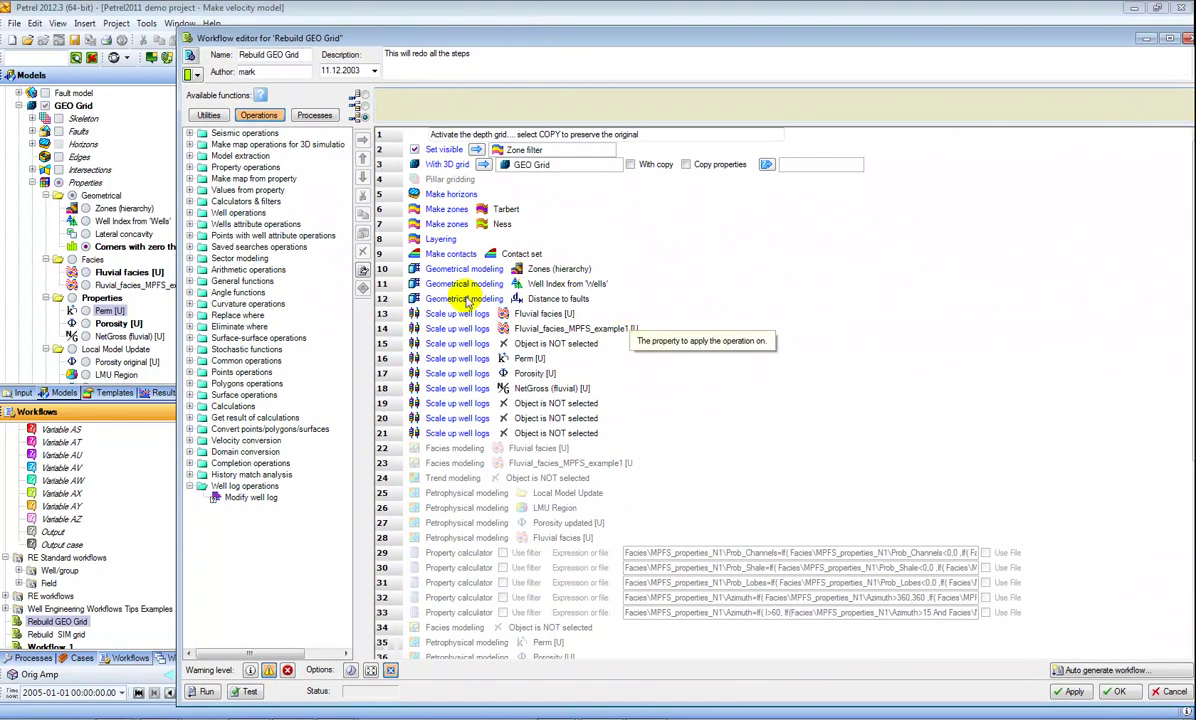
{"action": "left_click", "coordinate": [393, 299]}
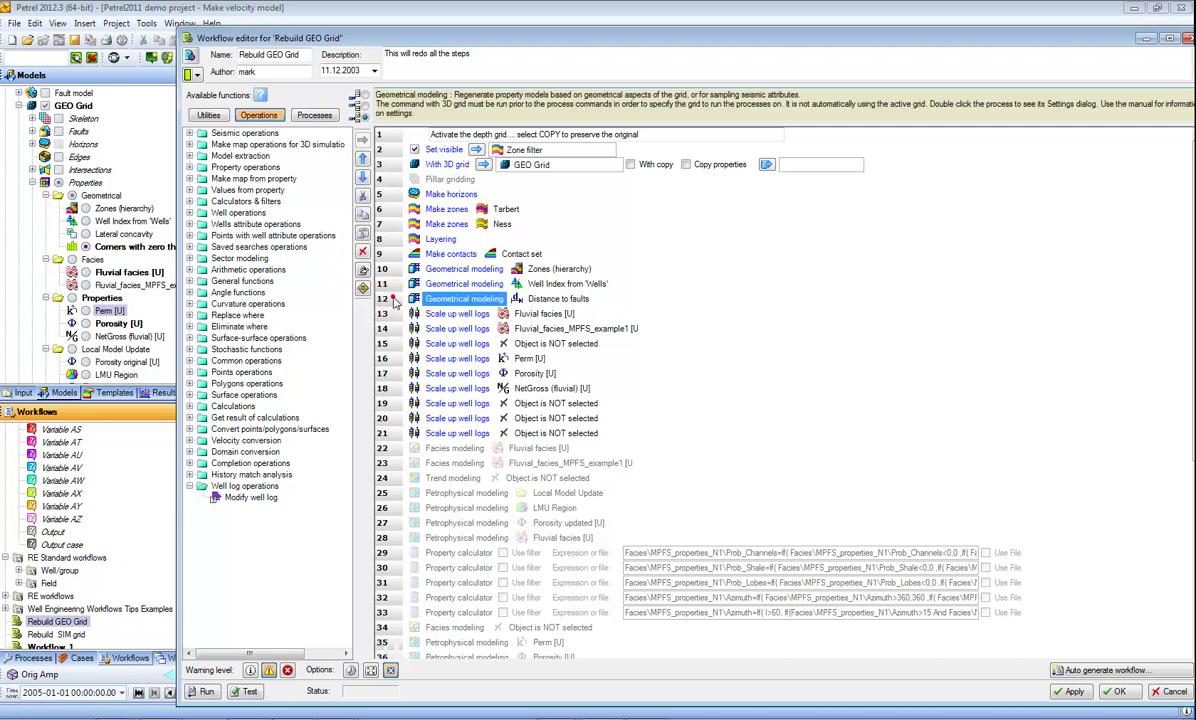
{"action": "left_click", "coordinate": [362, 213]}
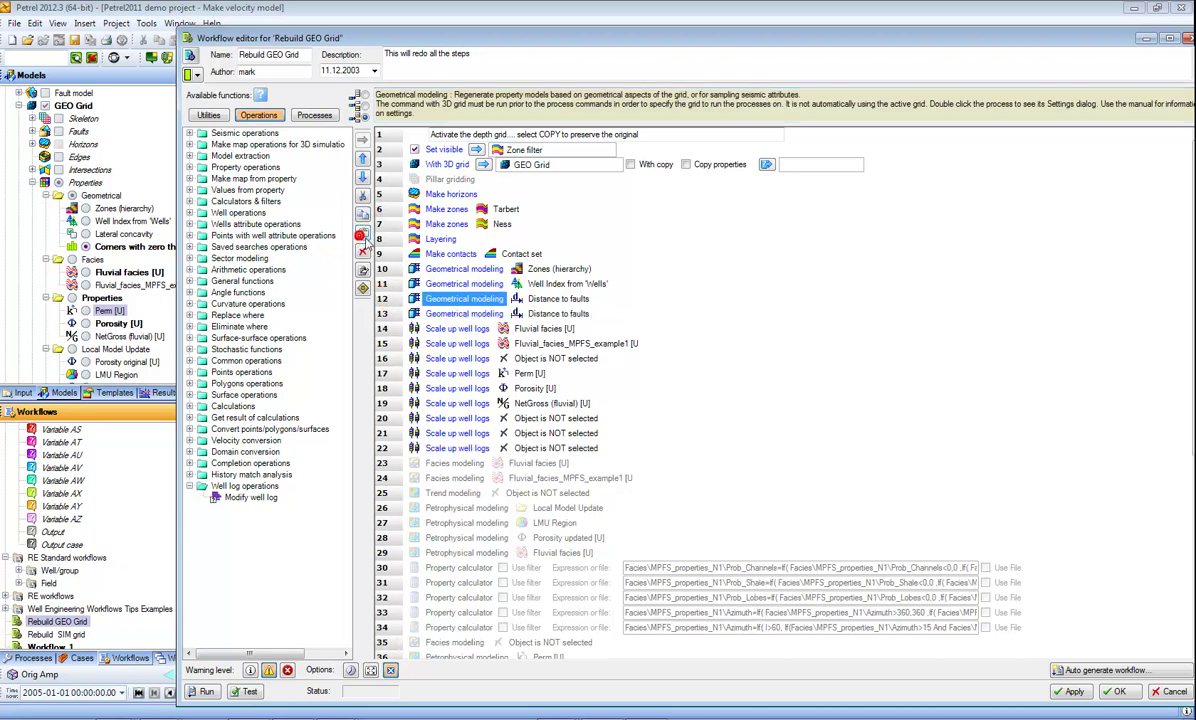
Step: Set the duplicated line to edit Corners with zero thickness using Blueback 3D Grid QC: Corners with negative thickness, and close the workflow editor
{"action": "double_click", "coordinate": [530, 313]}
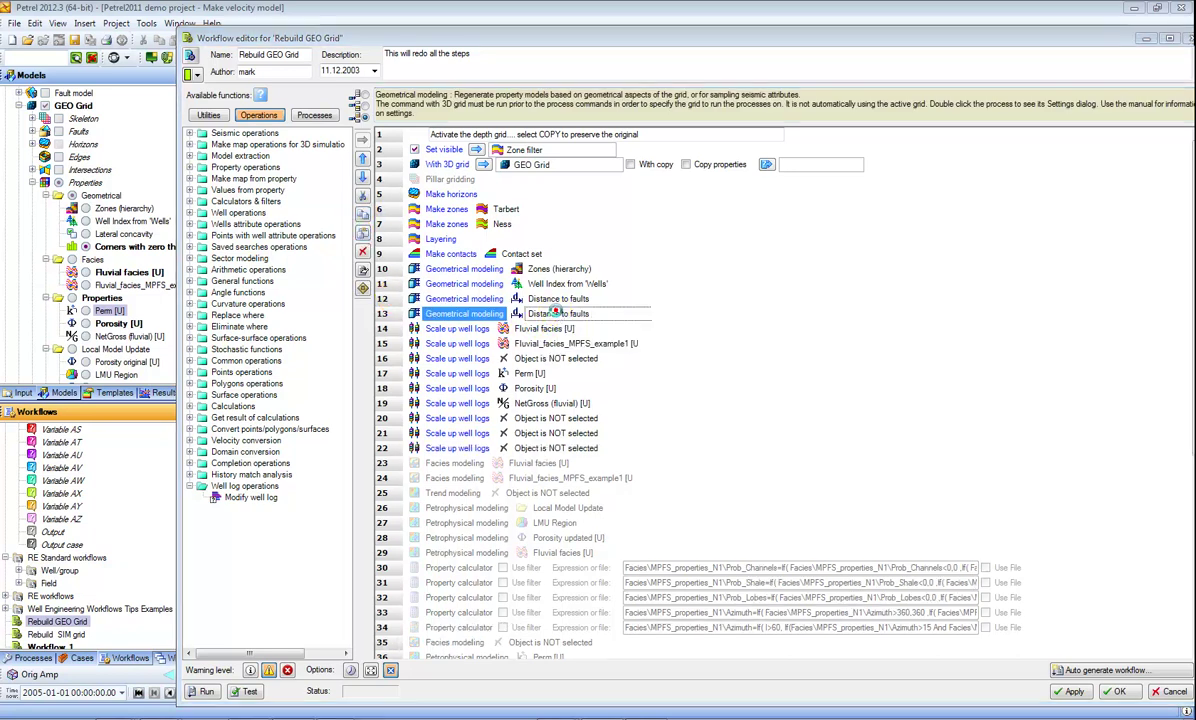
{"action": "left_click_drag", "start_coordinate": [160, 48], "coordinate": [777, 131]}
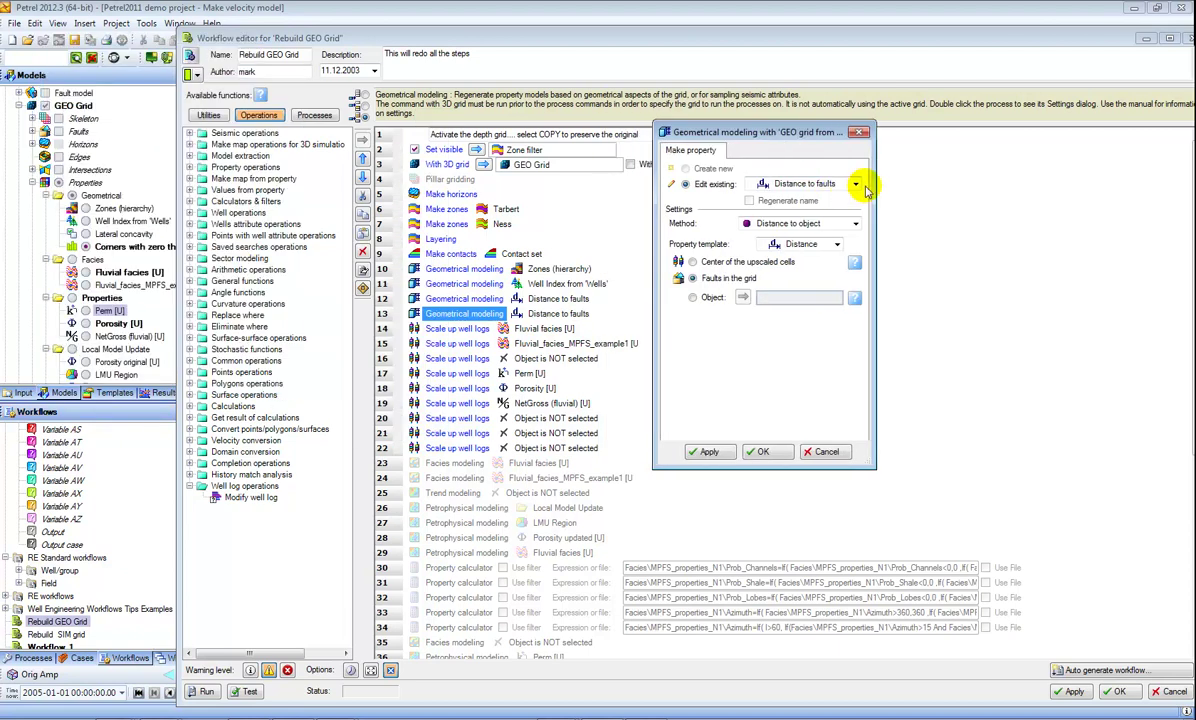
{"action": "left_click", "coordinate": [854, 184]}
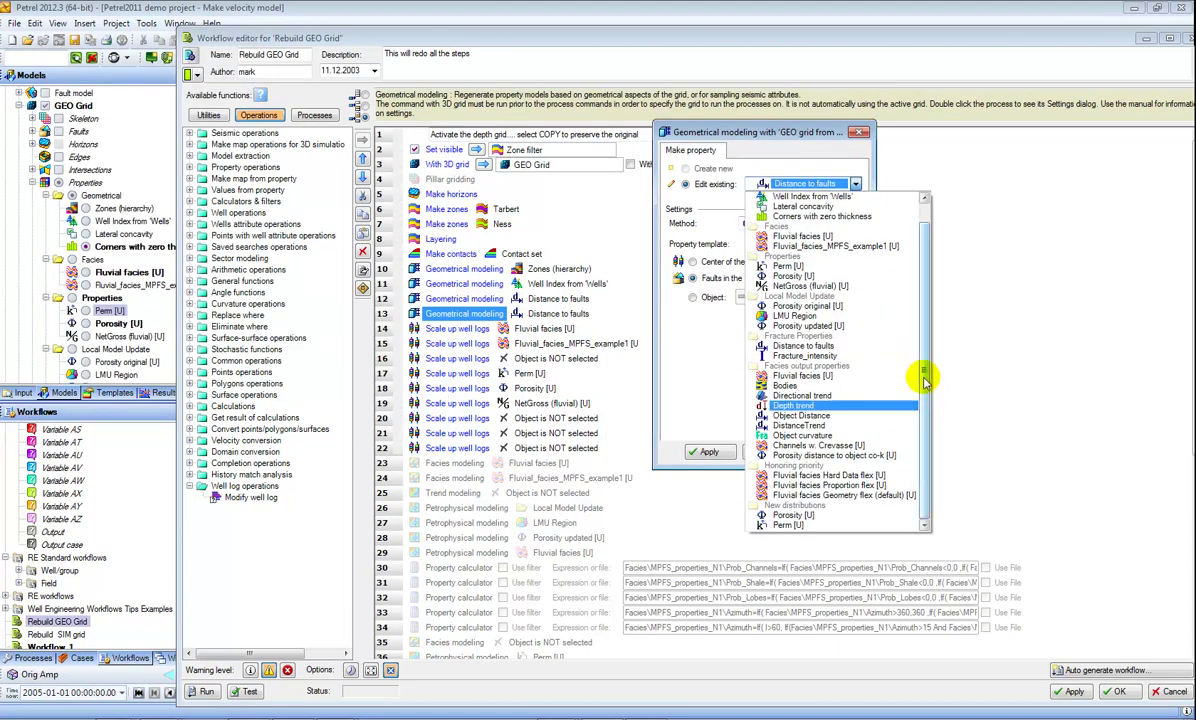
{"action": "left_click", "coordinate": [845, 217]}
{"action": "left_click", "coordinate": [850, 224]}
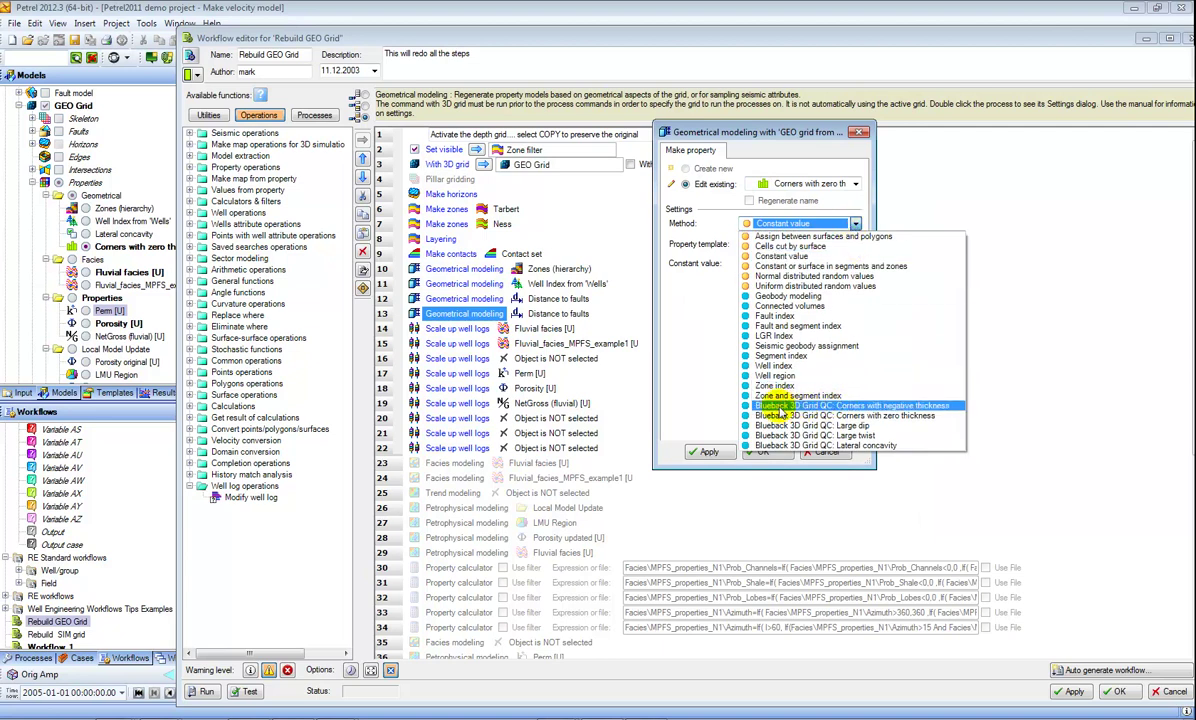
{"action": "left_click", "coordinate": [886, 407]}
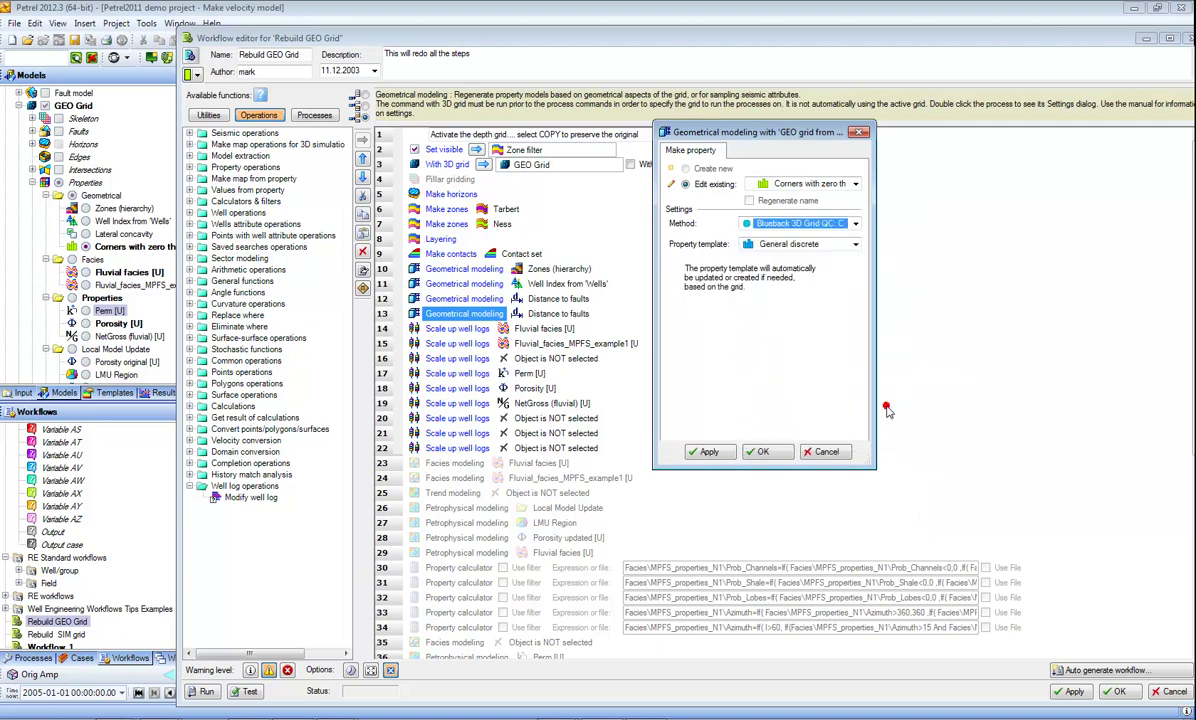
{"action": "left_click", "coordinate": [707, 451]}
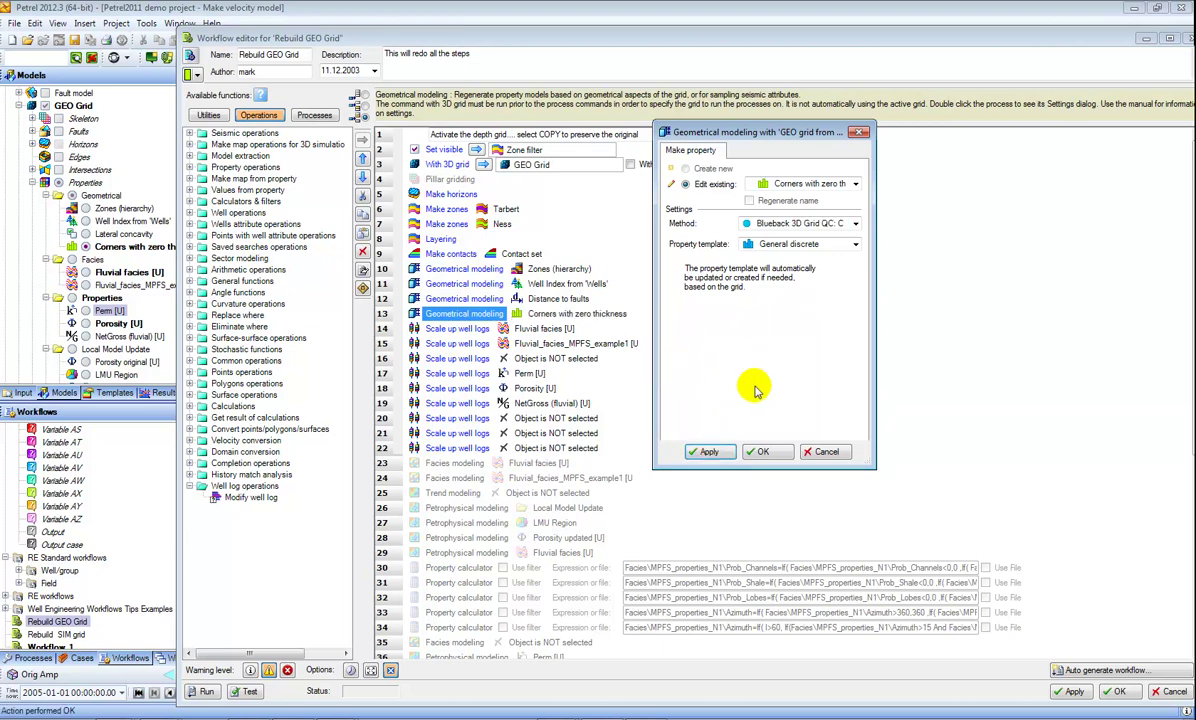
{"action": "left_click", "coordinate": [757, 452]}
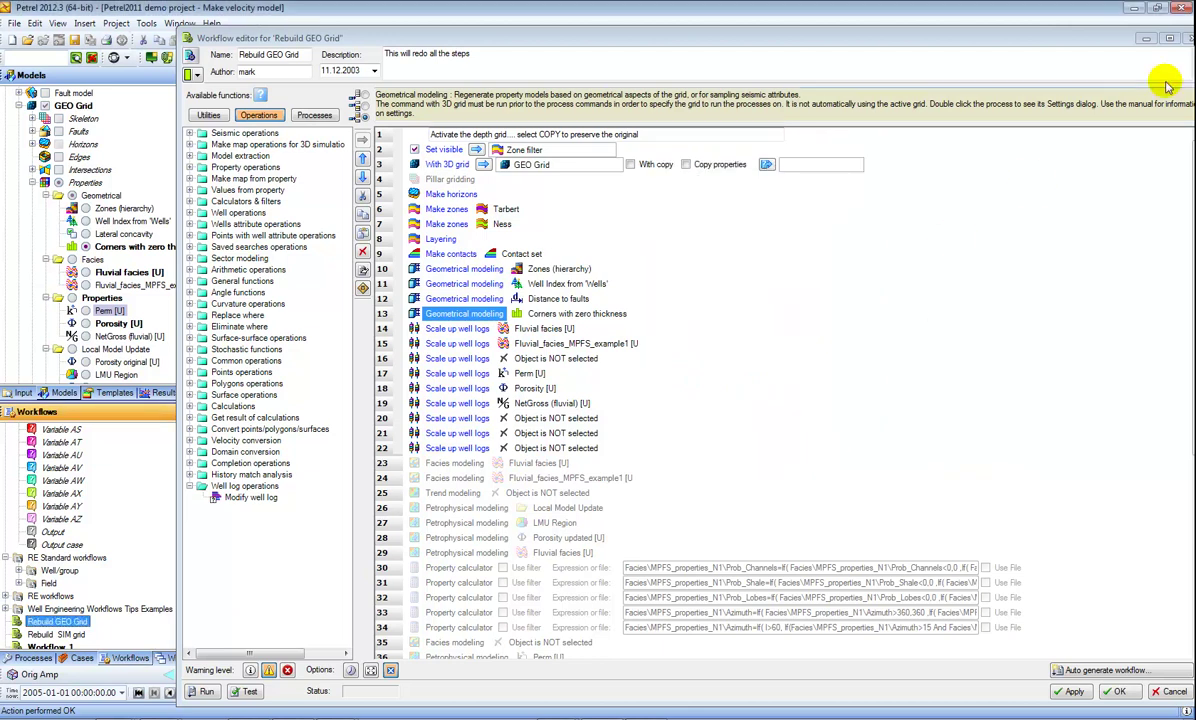
{"action": "left_click", "coordinate": [1188, 38]}
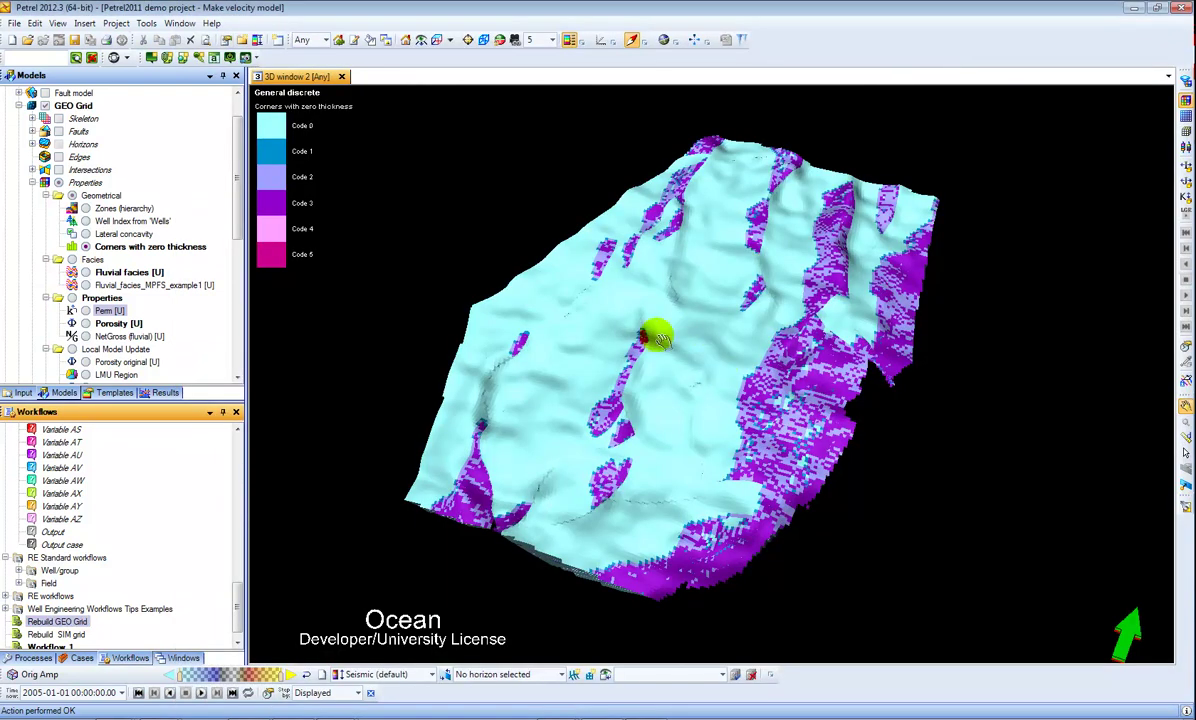
Step: Reopen 3D grid QC, switch to Excel to examine the zone statistics in Test.xlsx, and close the report and the tool
{"action": "left_click", "coordinate": [112, 57]}
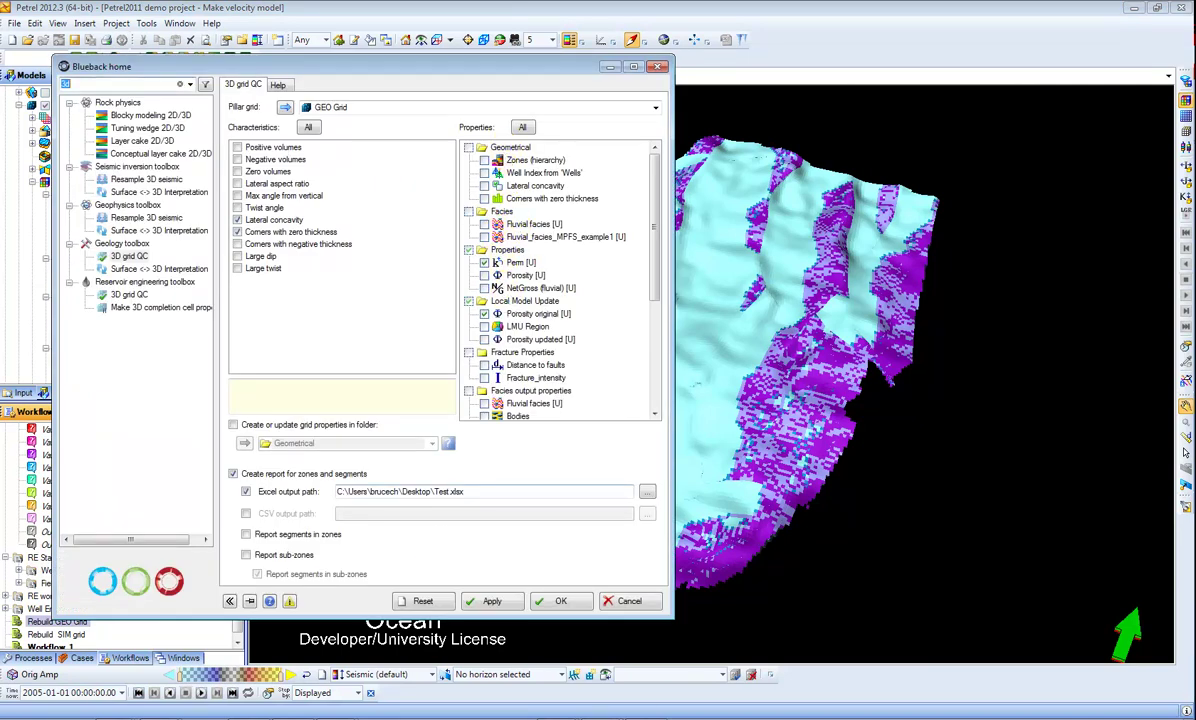
{"action": "mouse_move", "coordinate": [335, 718]}
{"action": "left_click", "coordinate": [314, 677]}
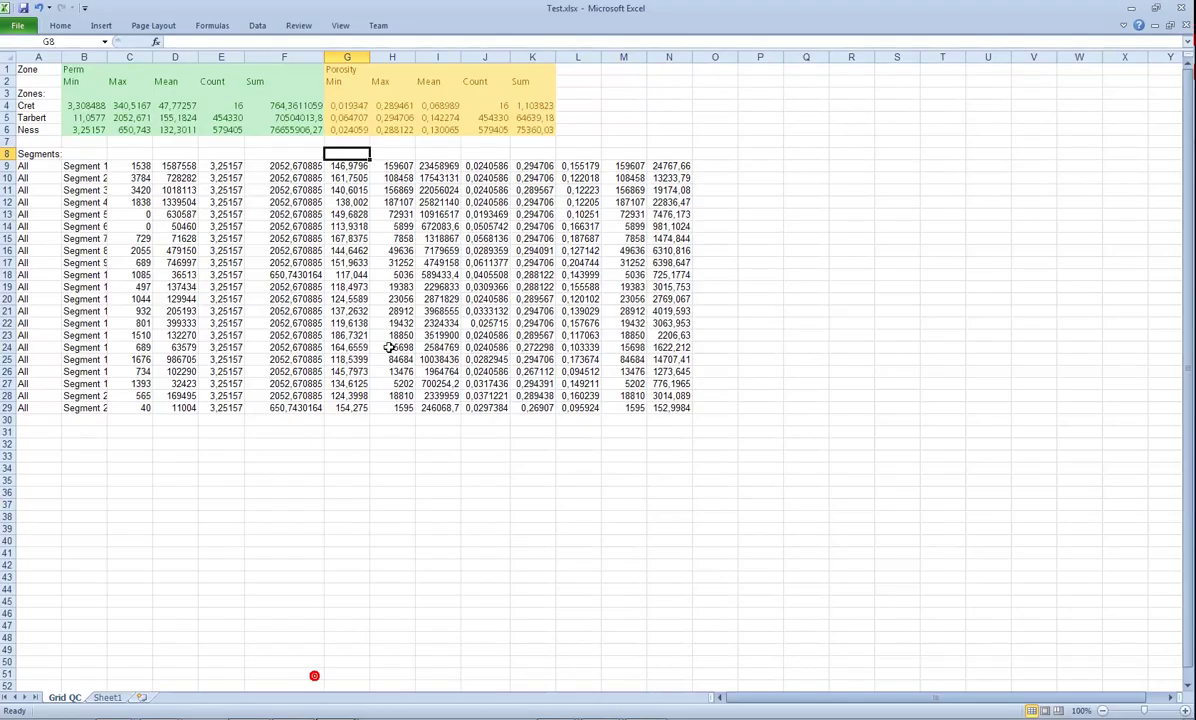
{"action": "left_click", "coordinate": [35, 92]}
{"action": "left_click_drag", "start_coordinate": [35, 92], "coordinate": [38, 128]}
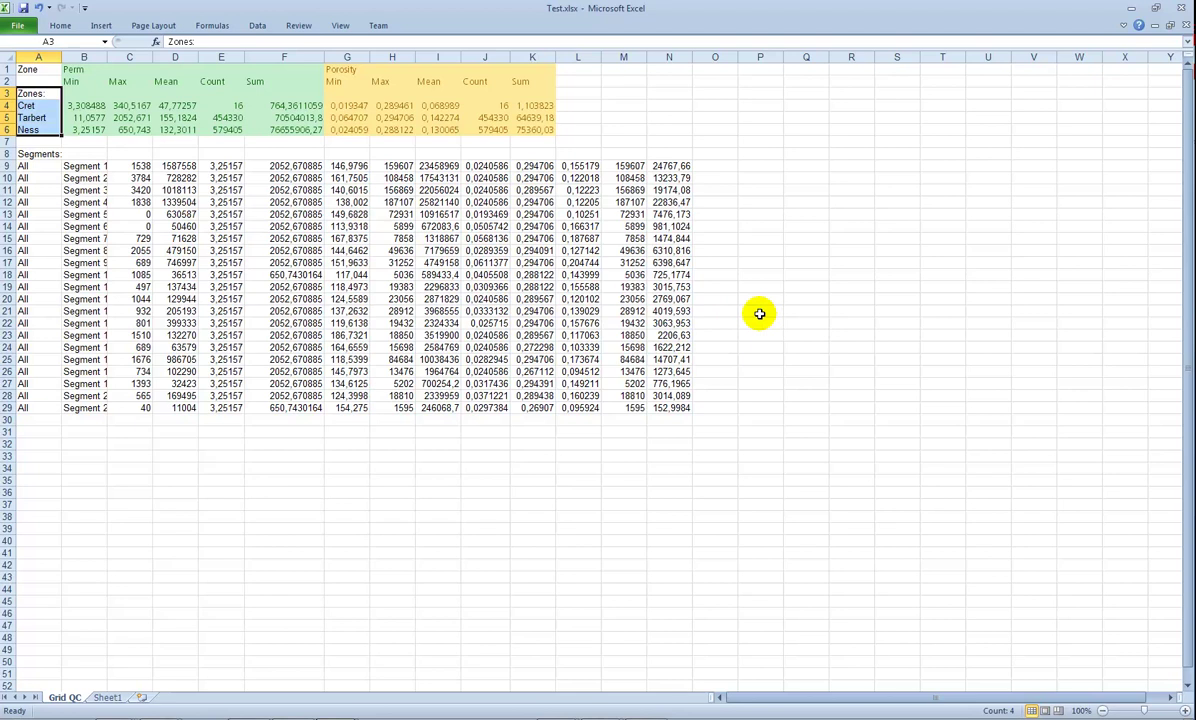
{"action": "left_click", "coordinate": [1179, 9]}
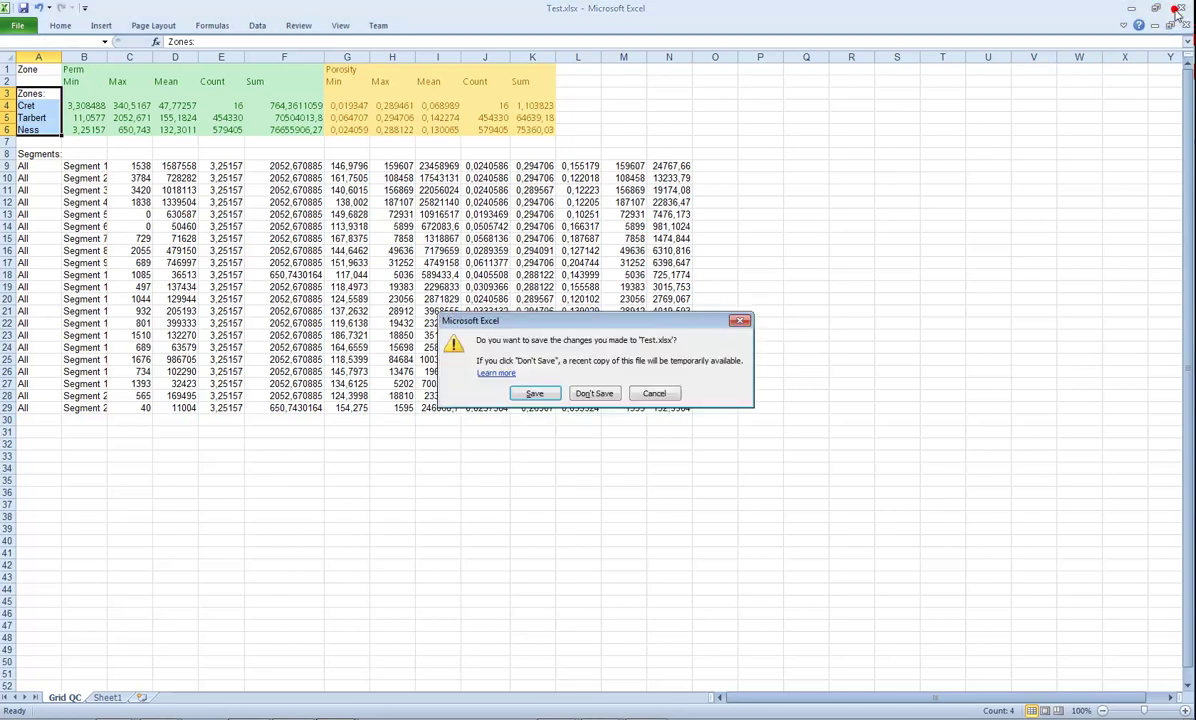
{"action": "left_click", "coordinate": [740, 321]}
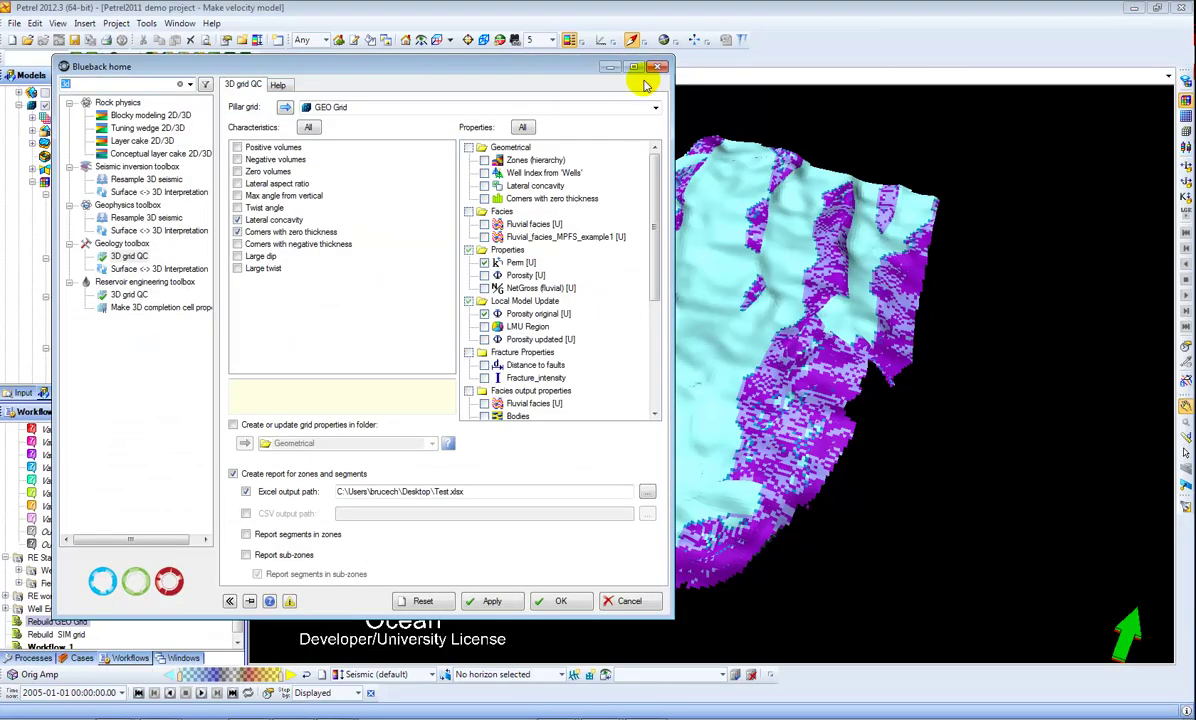
{"action": "left_click", "coordinate": [657, 67]}
{"action": "left_click", "coordinate": [676, 185]}
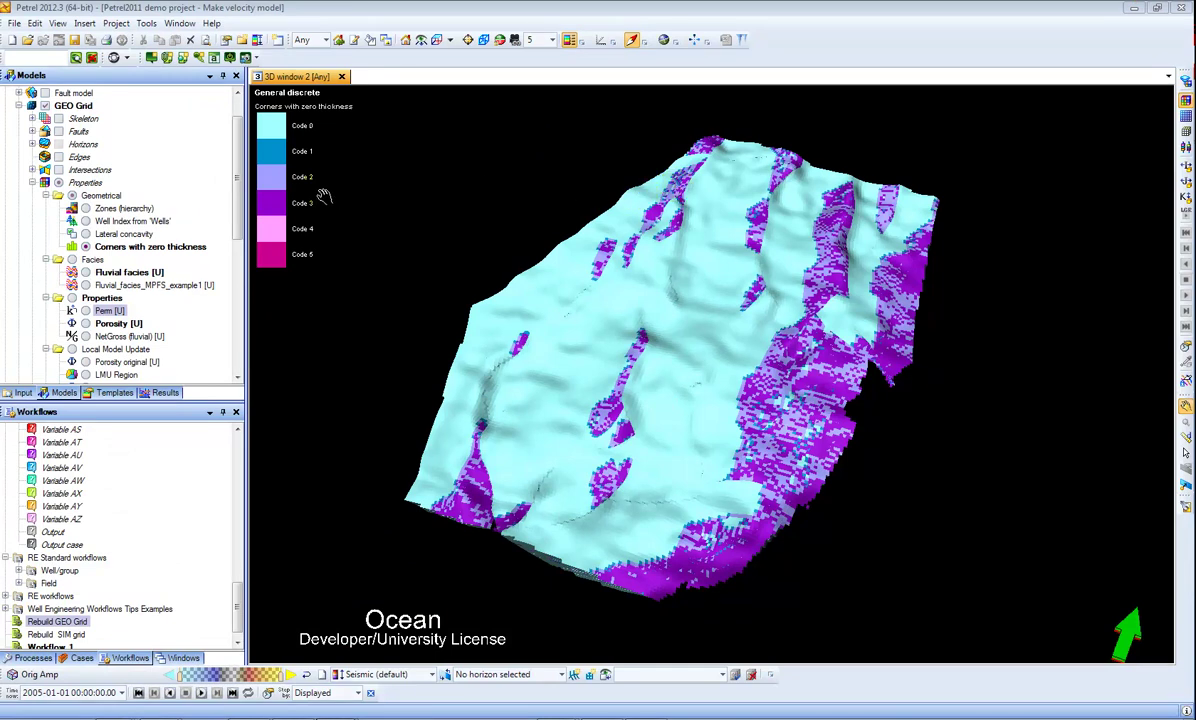
Step: Create a new Blueback GDI investigation and add a Wells data set to it
{"action": "left_click", "coordinate": [22, 392]}
{"action": "left_click", "coordinate": [84, 23]}
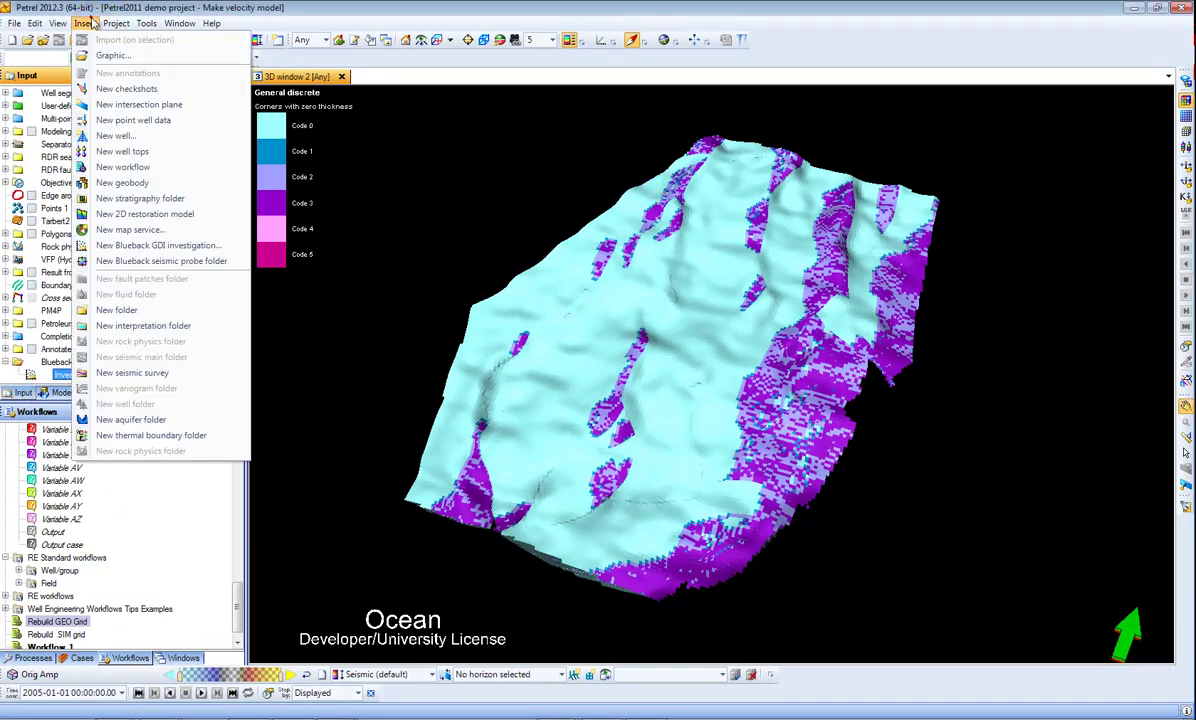
{"action": "left_click", "coordinate": [160, 245]}
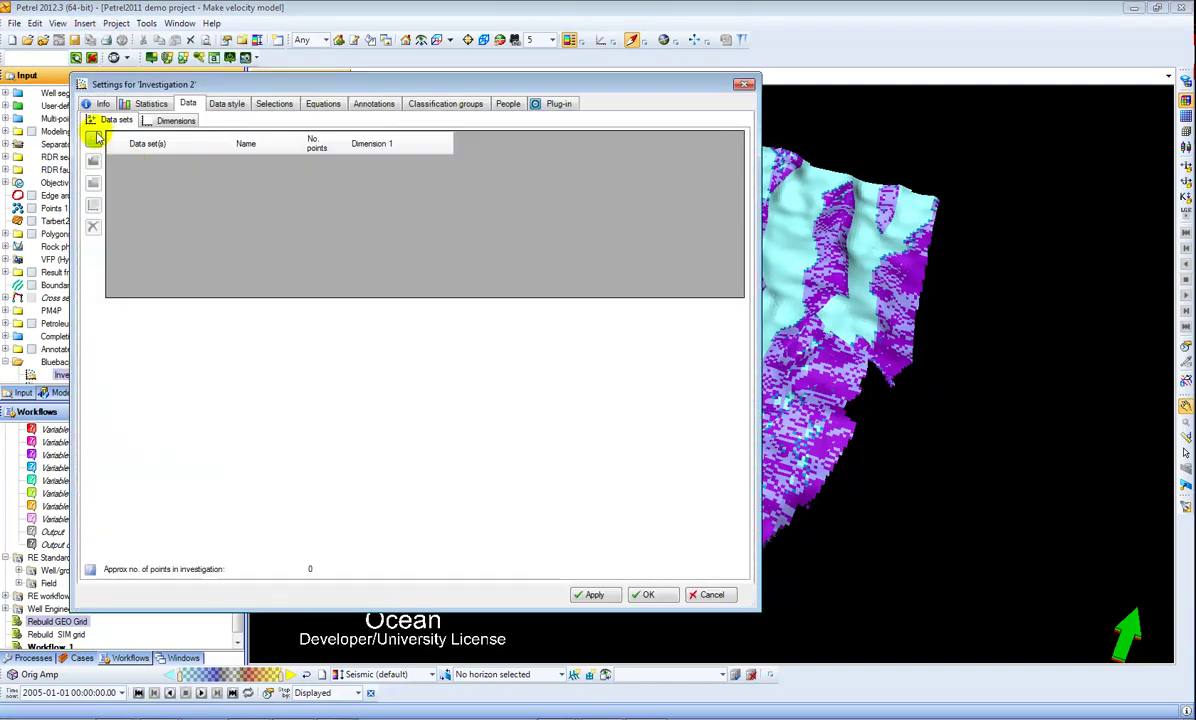
{"action": "left_click", "coordinate": [93, 139]}
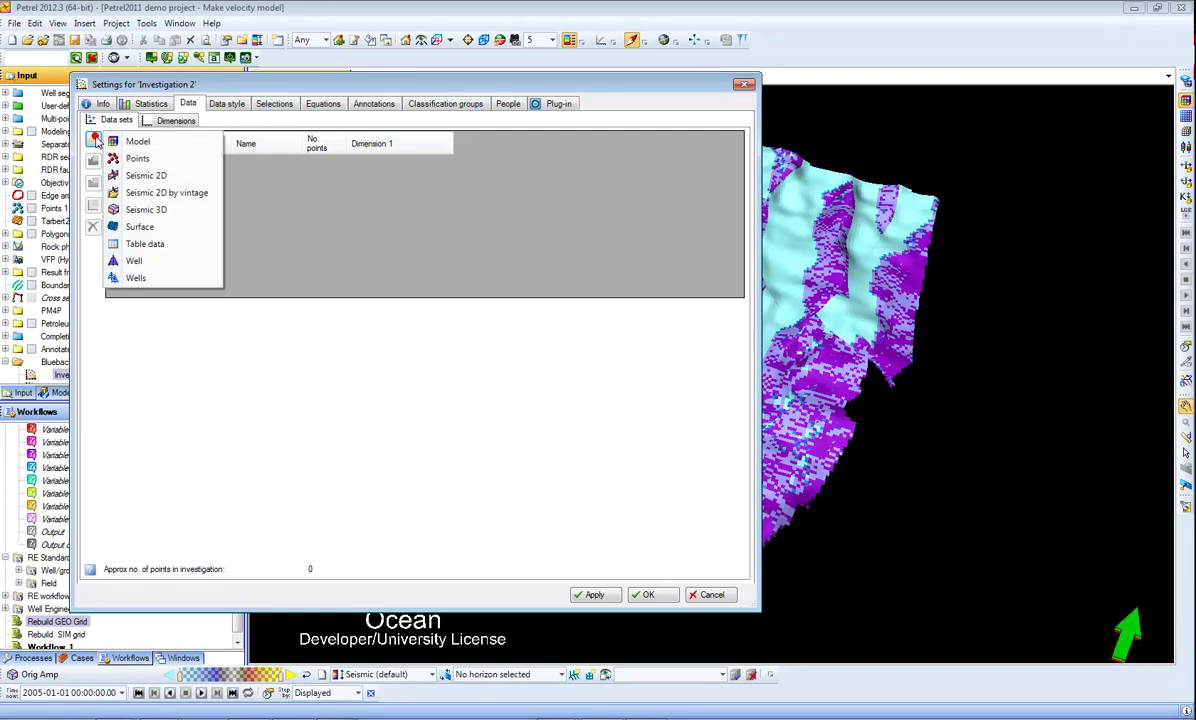
{"action": "left_click", "coordinate": [163, 278]}
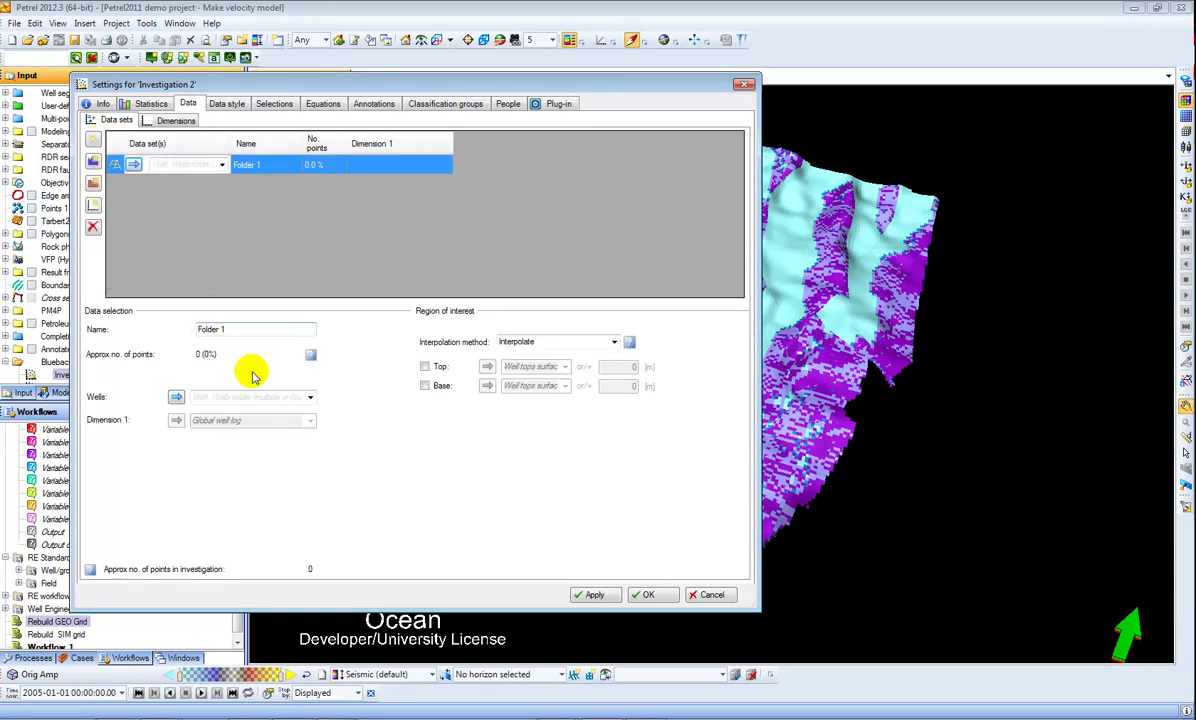
Step: Assign wells A10, A15 and A16 to the data set, with Porosity as dimension 1 and Perm as dimension 2
{"action": "left_click", "coordinate": [309, 396]}
{"action": "left_click", "coordinate": [215, 426]}
{"action": "left_click", "coordinate": [316, 421]}
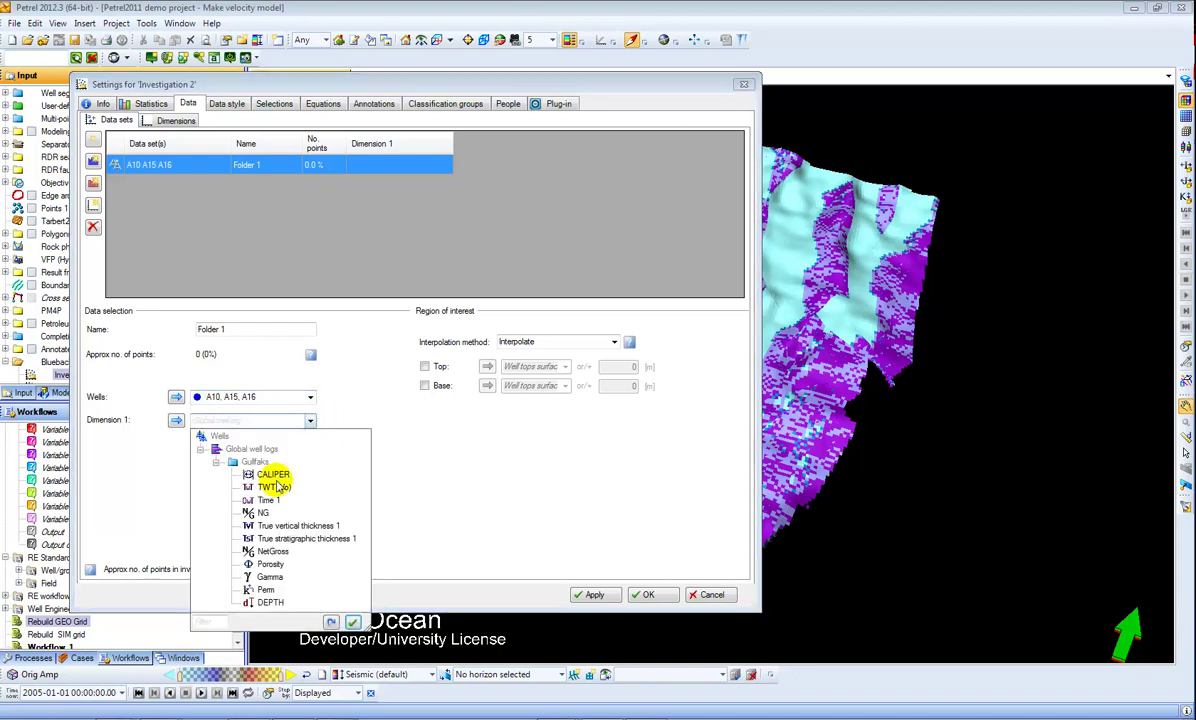
{"action": "left_click", "coordinate": [265, 560]}
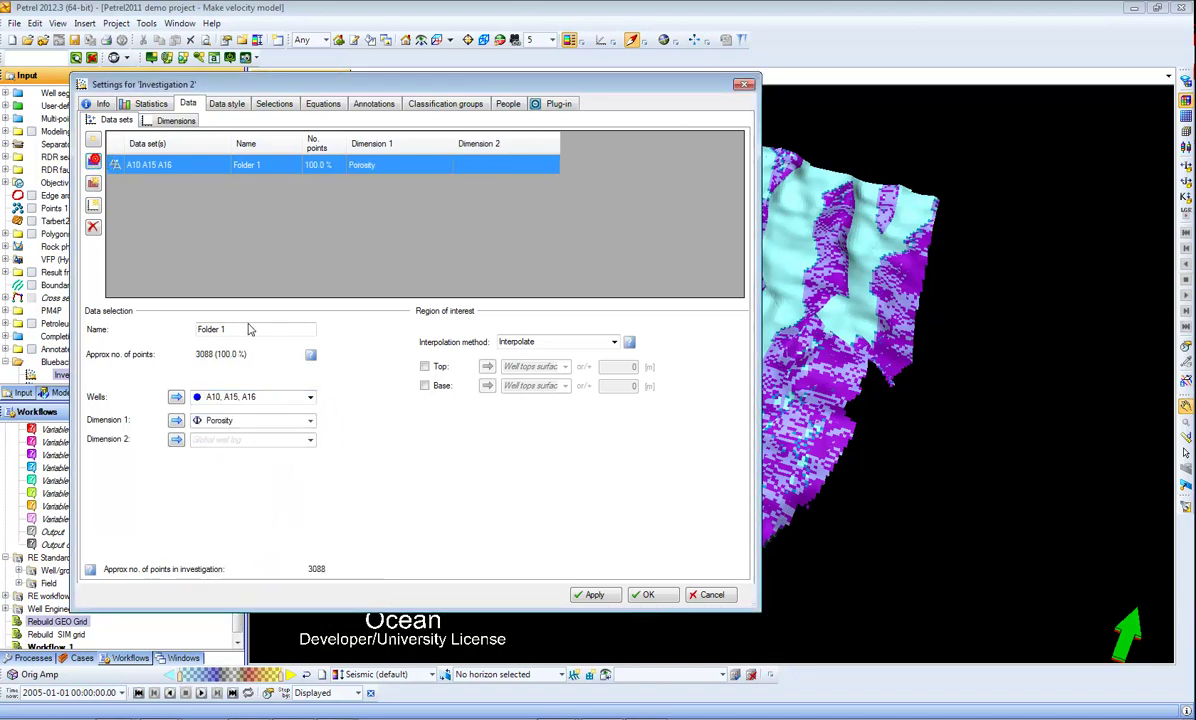
{"action": "left_click", "coordinate": [310, 440]}
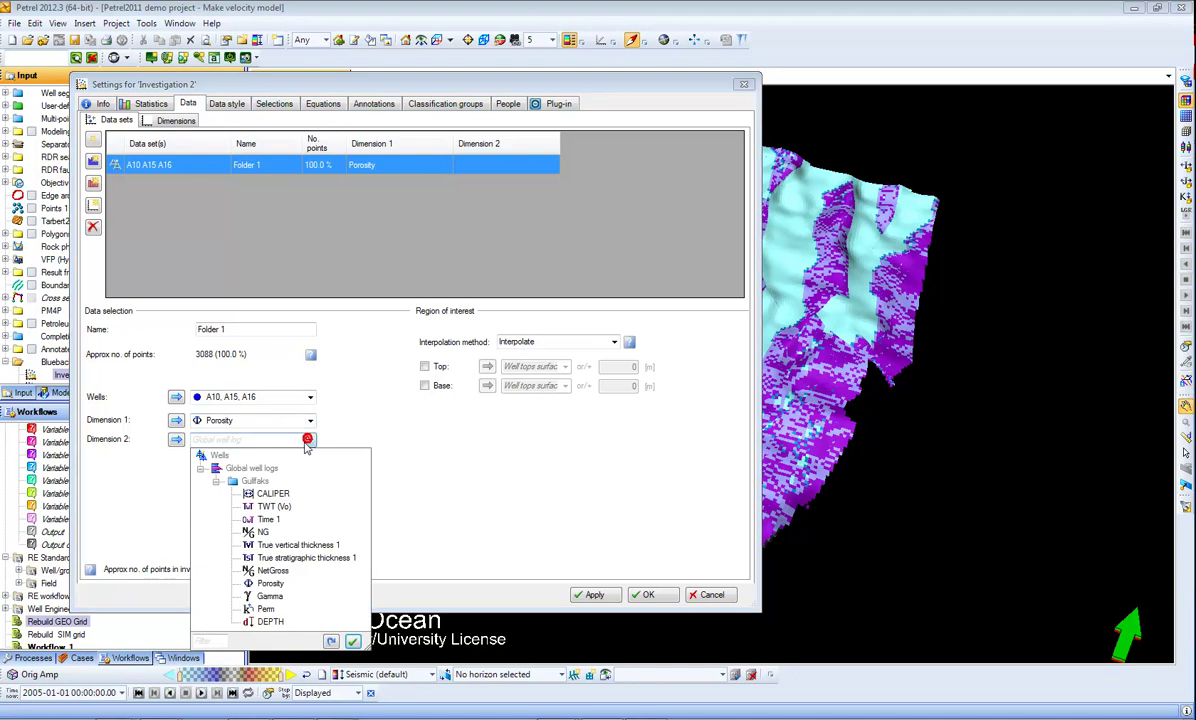
{"action": "left_click", "coordinate": [266, 608]}
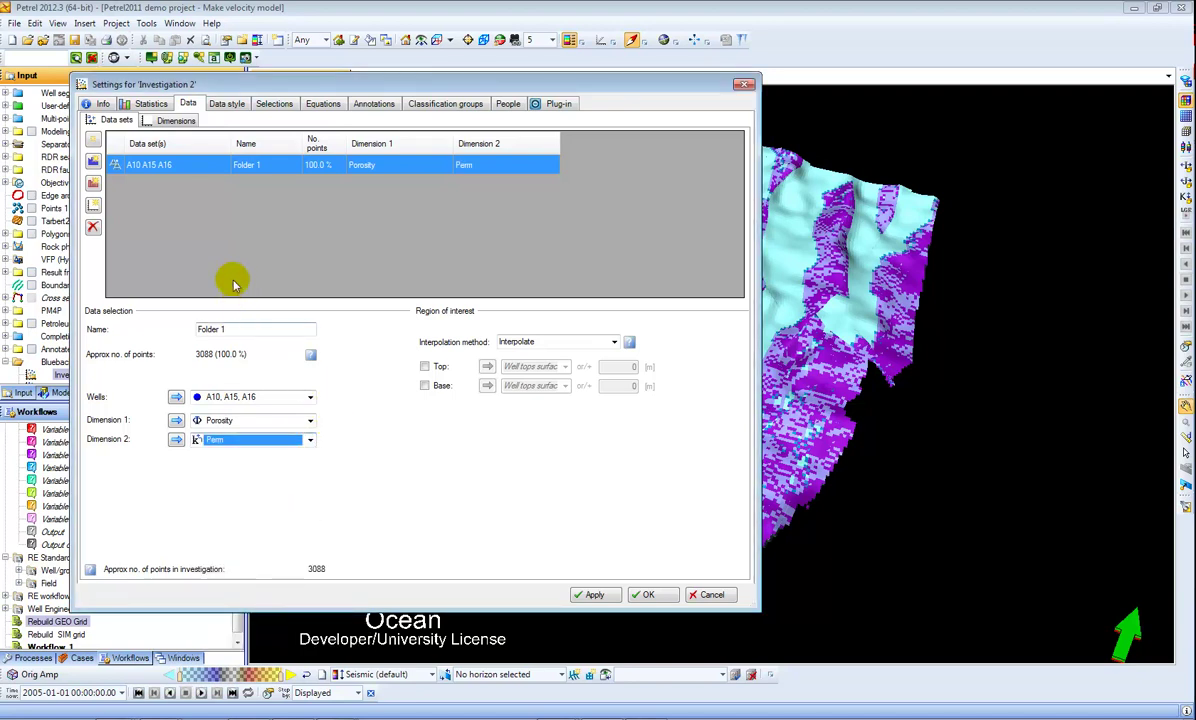
Step: Add the GEO Grid as a Model data set with Porosity [U] and Perm [U] as dimensions, confirm the investigation and close the message log
{"action": "left_click", "coordinate": [90, 137]}
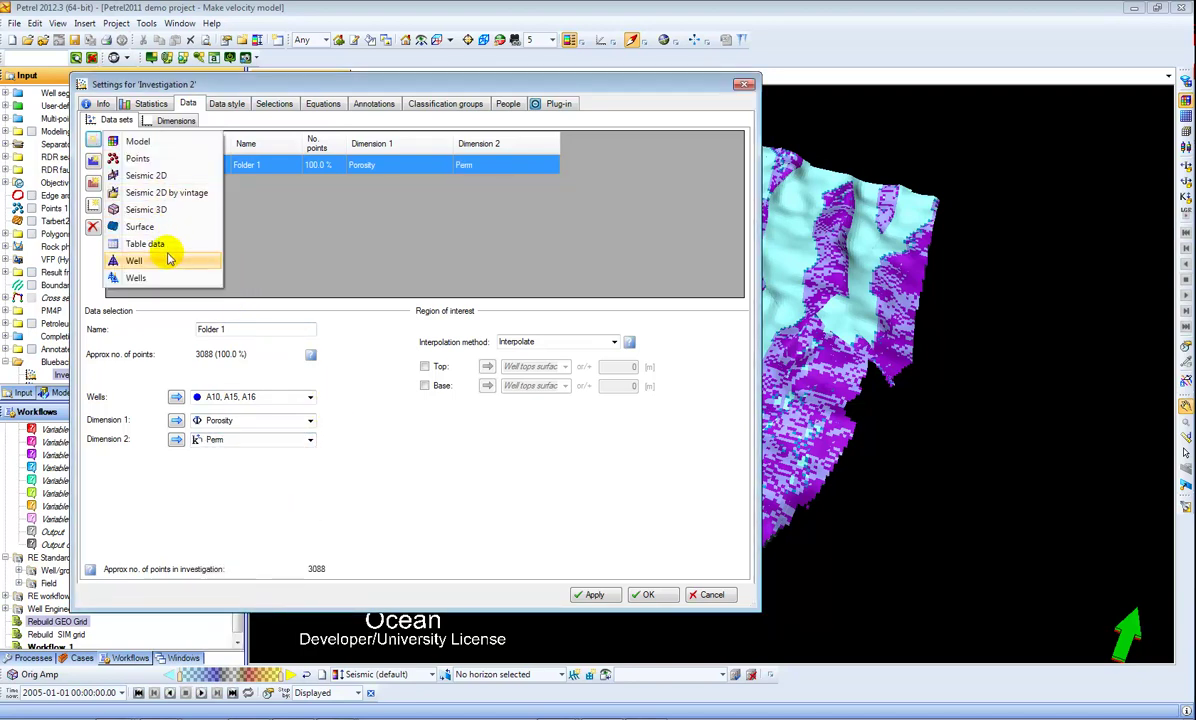
{"action": "left_click", "coordinate": [137, 142]}
{"action": "left_click", "coordinate": [311, 396]}
{"action": "left_click", "coordinate": [235, 427]}
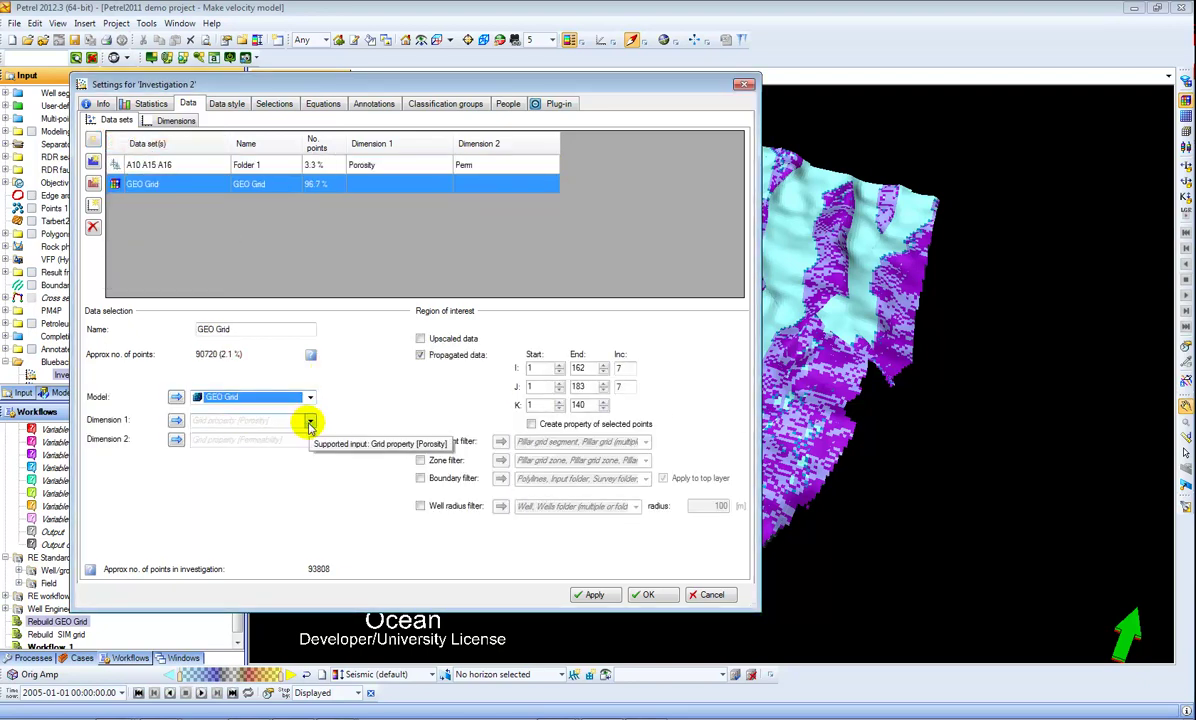
{"action": "left_click", "coordinate": [310, 424]}
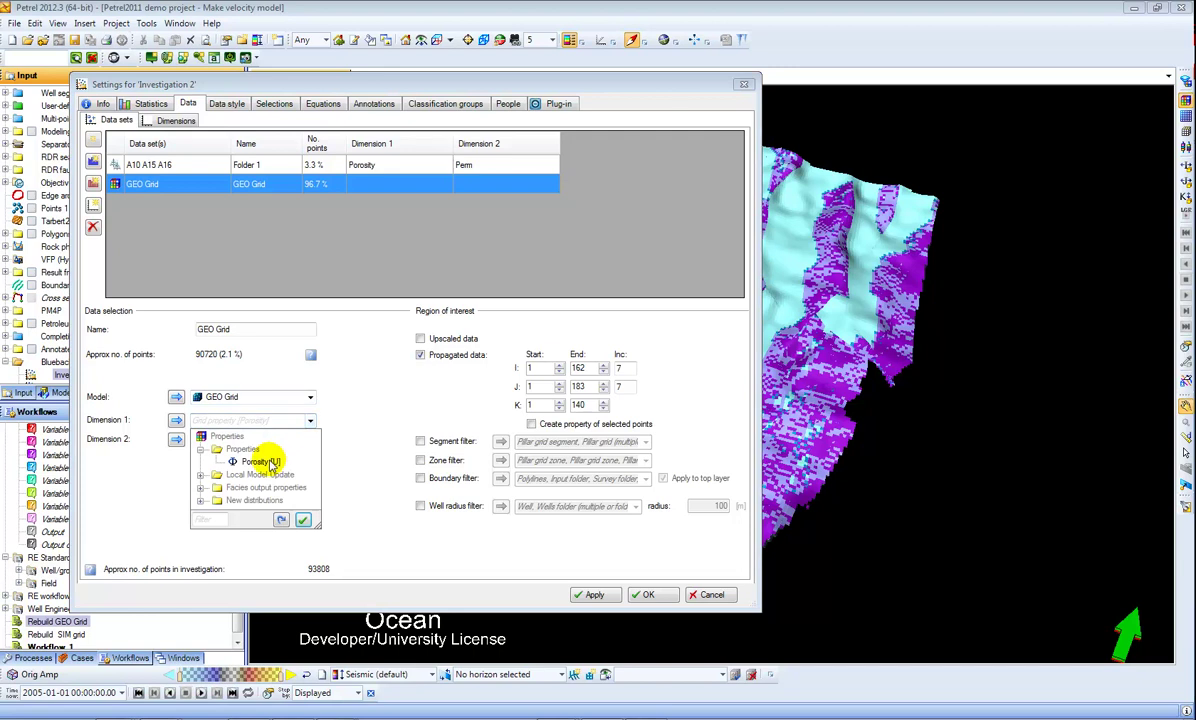
{"action": "left_click", "coordinate": [268, 459]}
{"action": "left_click", "coordinate": [310, 440]}
{"action": "left_click", "coordinate": [258, 468]}
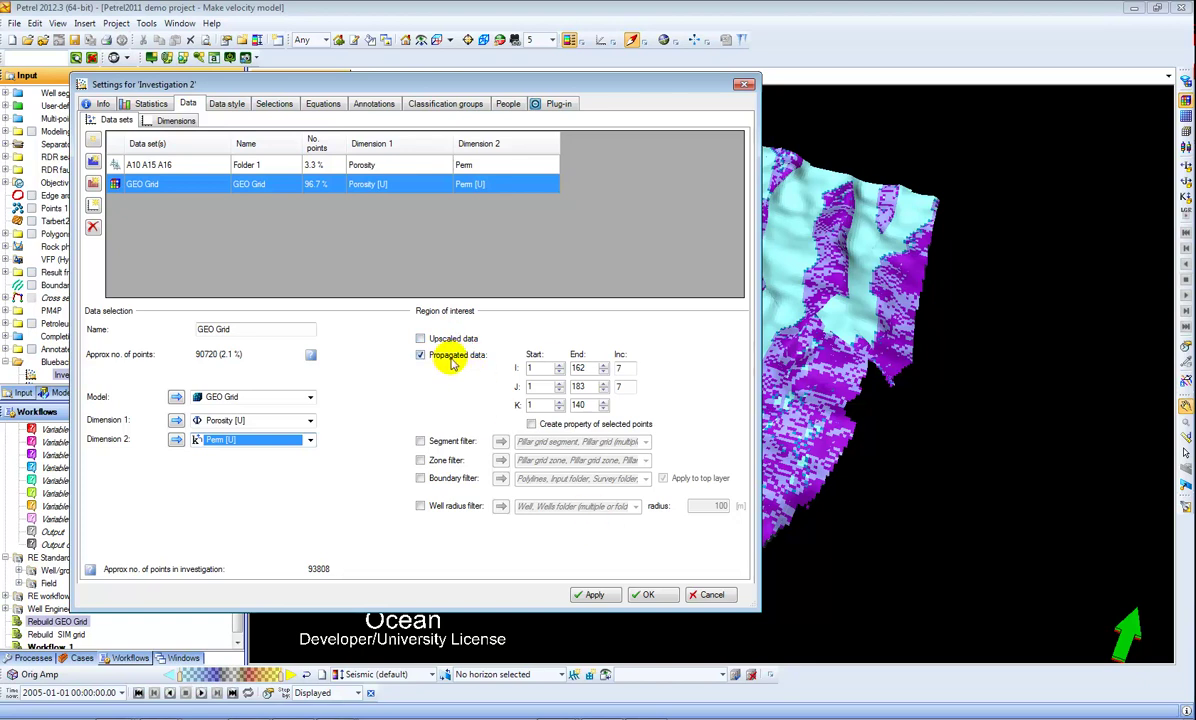
{"action": "left_click", "coordinate": [647, 595]}
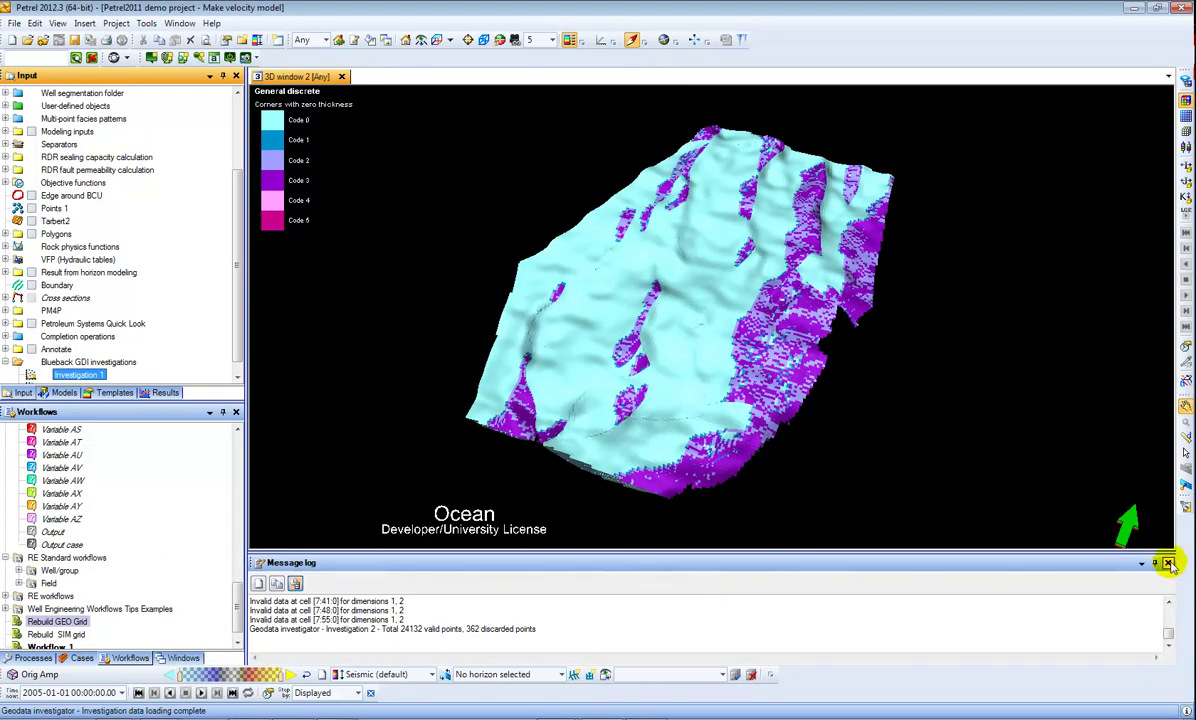
{"action": "left_click", "coordinate": [1167, 563]}
Step: Open a new Blueback matrix window, display Investigation 2 in it and close the message log
{"action": "left_click", "coordinate": [180, 23]}
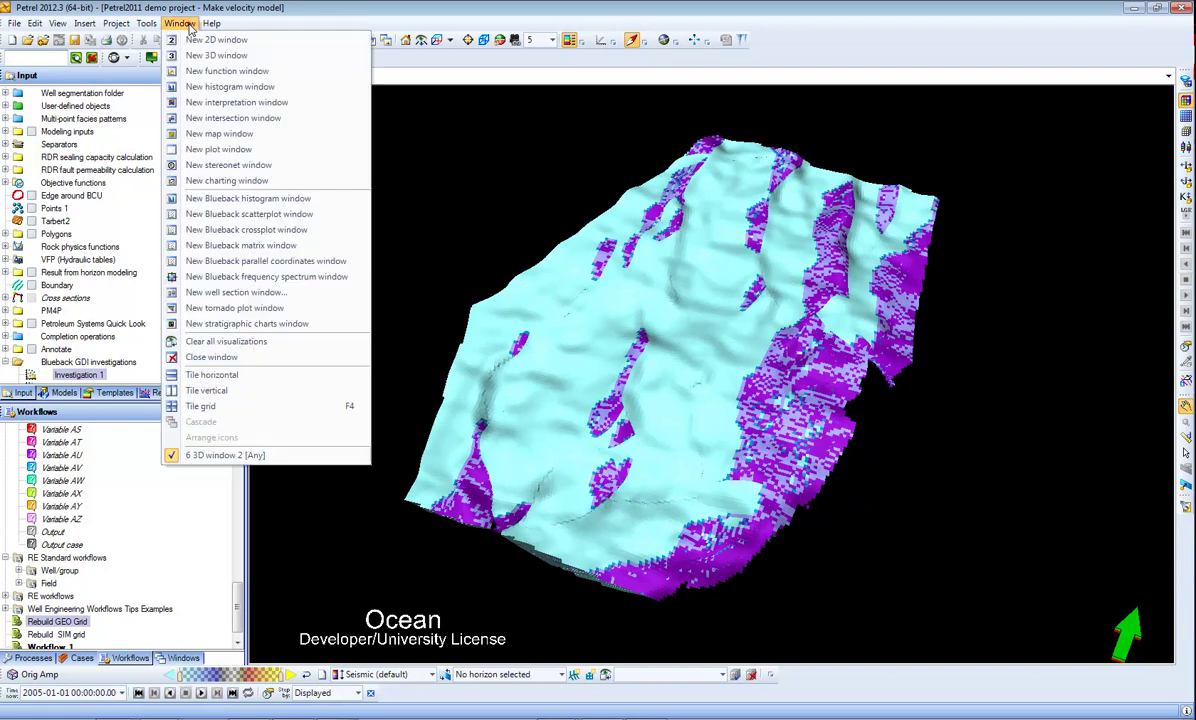
{"action": "left_click", "coordinate": [235, 245]}
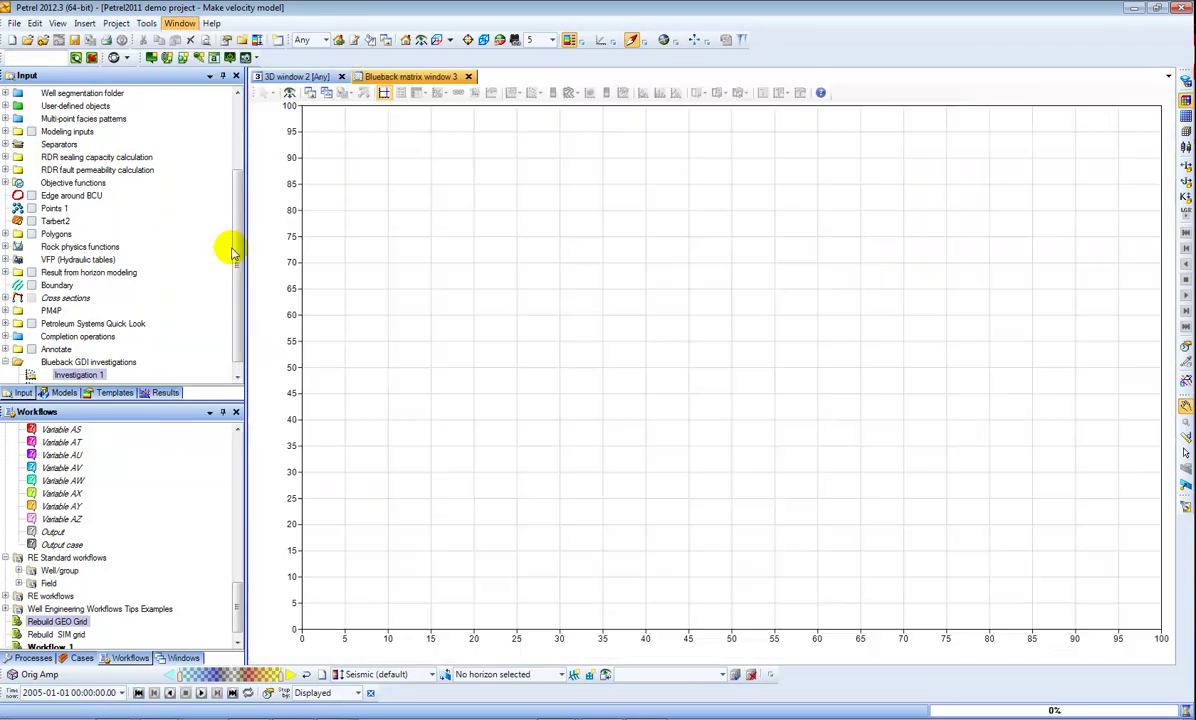
{"action": "left_click_drag", "start_coordinate": [237, 312], "coordinate": [237, 319]}
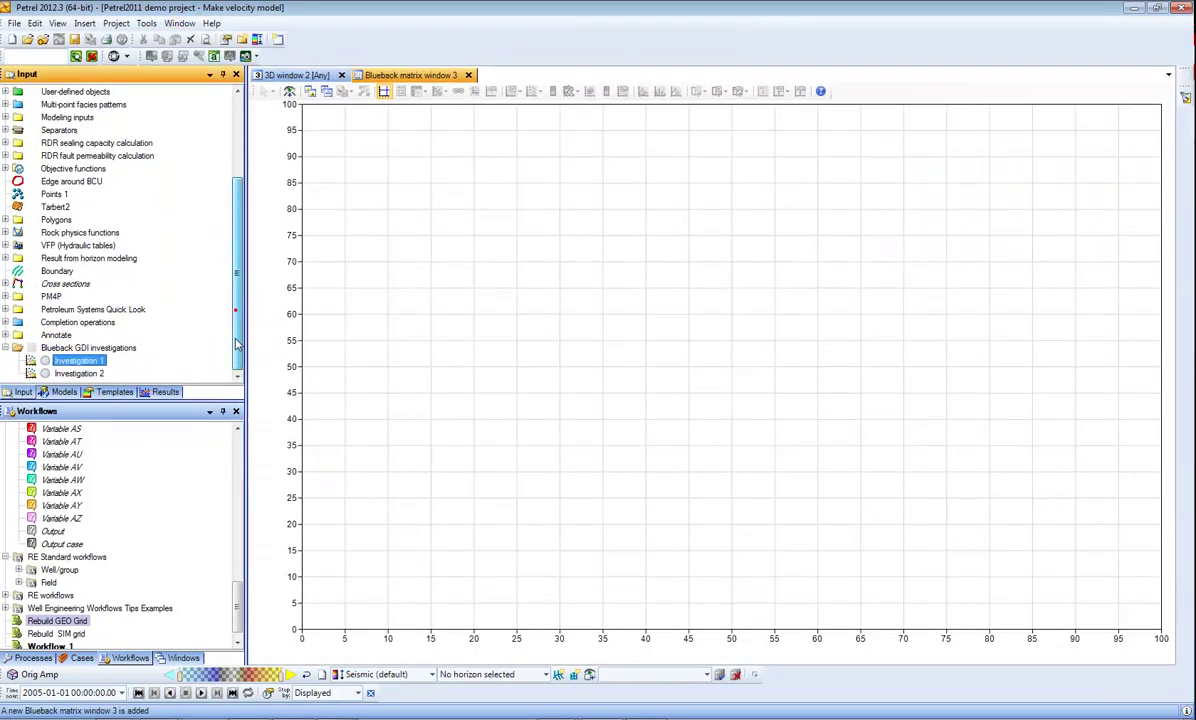
{"action": "left_click", "coordinate": [44, 374]}
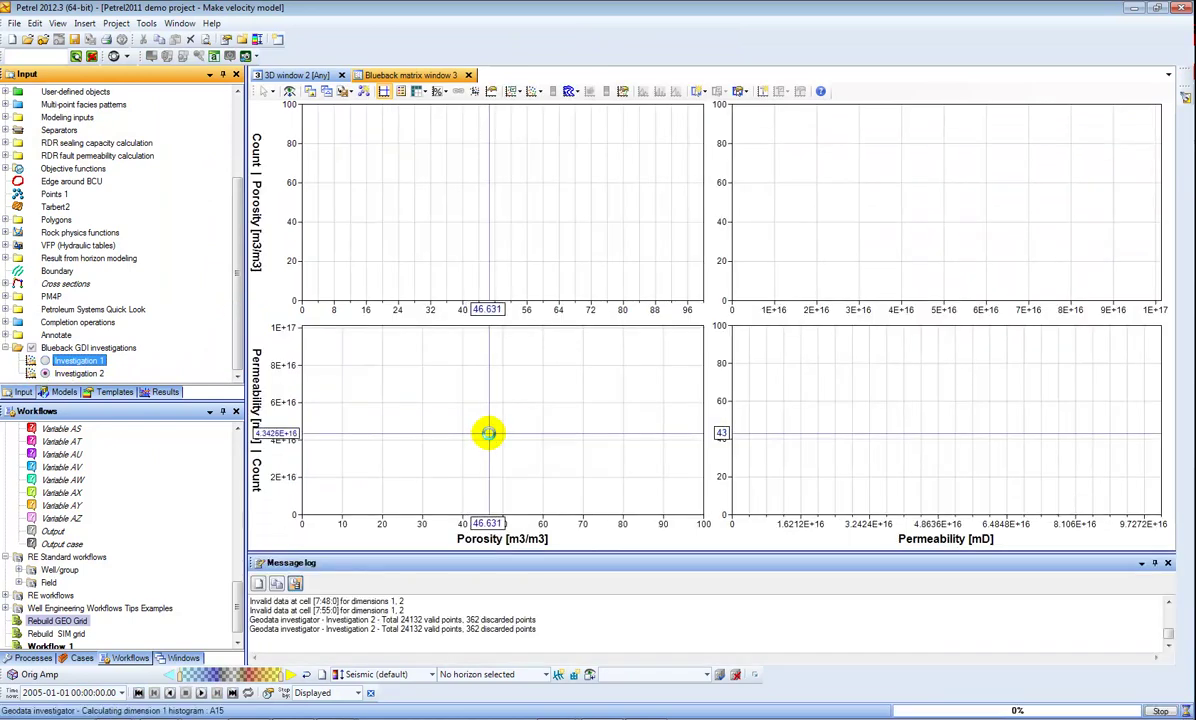
{"action": "left_click", "coordinate": [1167, 562]}
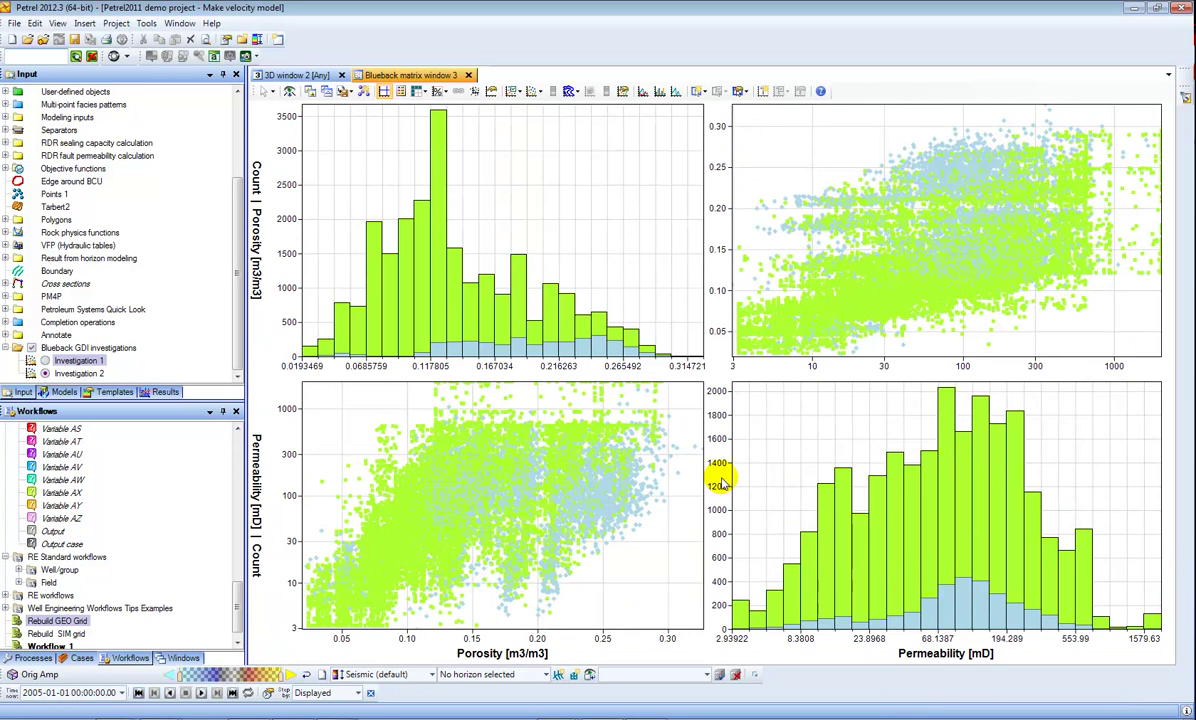
Step: Show the data legend in the matrix window and narrow the explorer panes to give the plots more room
{"action": "left_click", "coordinate": [399, 90]}
{"action": "left_click_drag", "start_coordinate": [241, 258], "coordinate": [188, 262]}
{"action": "left_click_drag", "start_coordinate": [693, 337], "coordinate": [733, 258]}
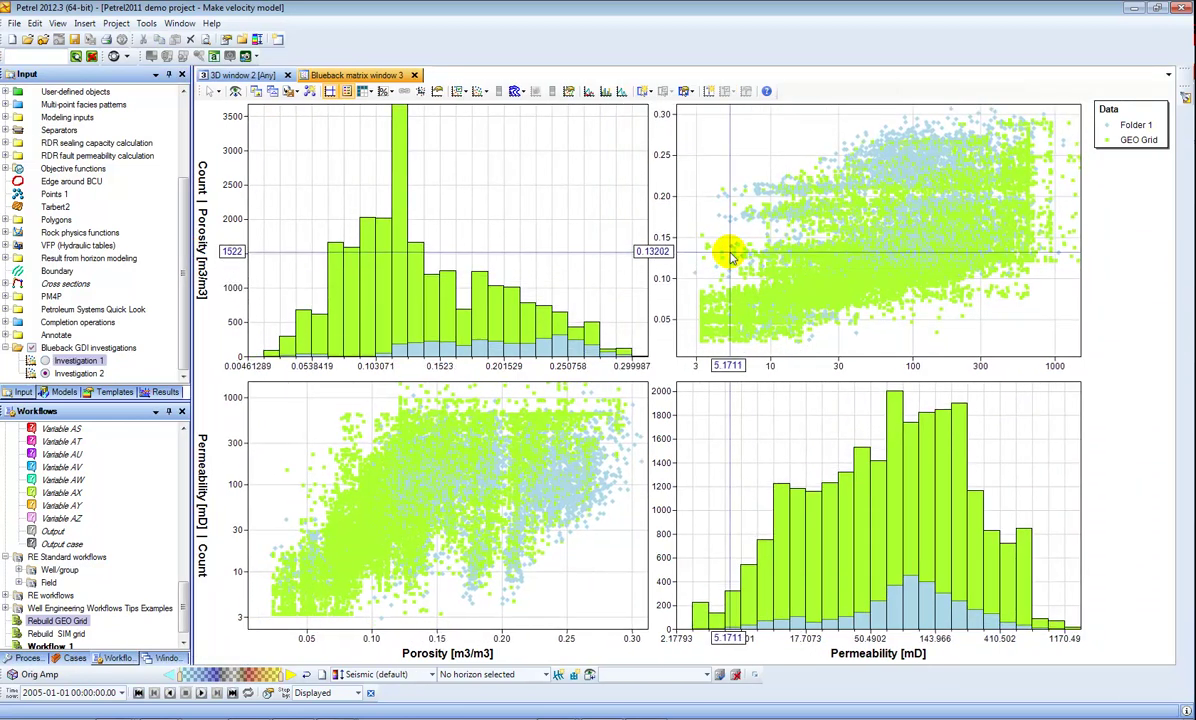
Step: Color the Folder 1 well data by children, and turn that coloring off again
{"action": "right_click", "coordinate": [918, 126]}
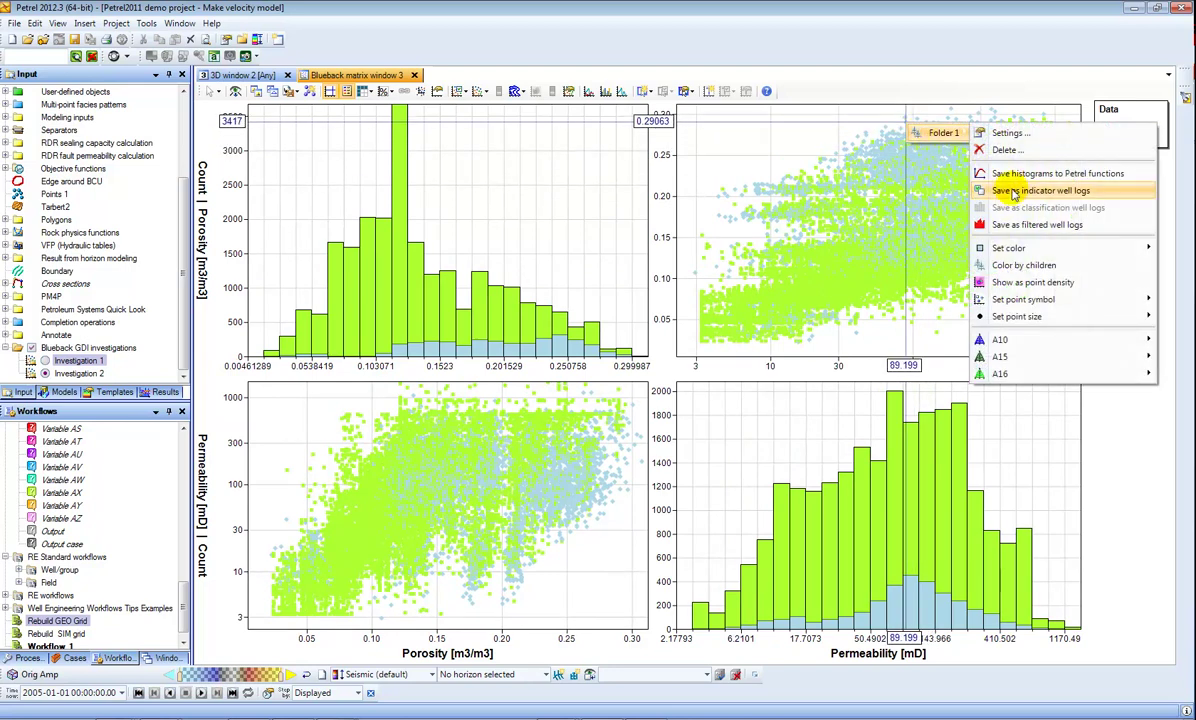
{"action": "left_click", "coordinate": [1020, 265]}
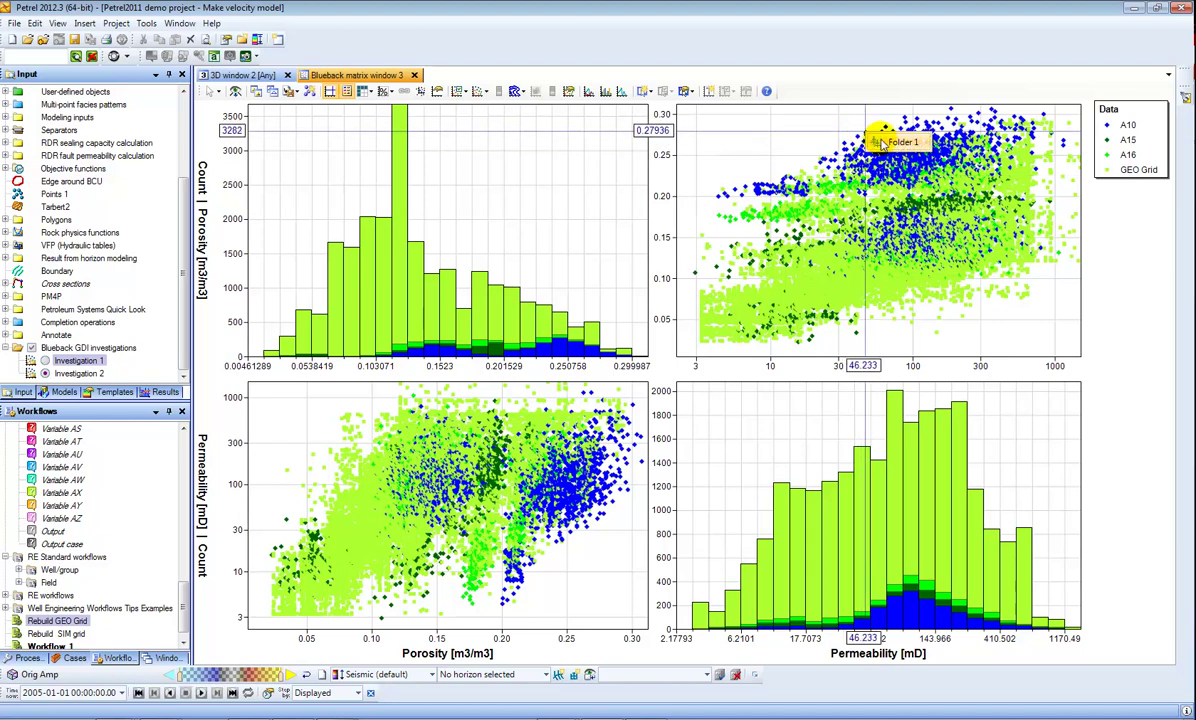
{"action": "right_click", "coordinate": [925, 139]}
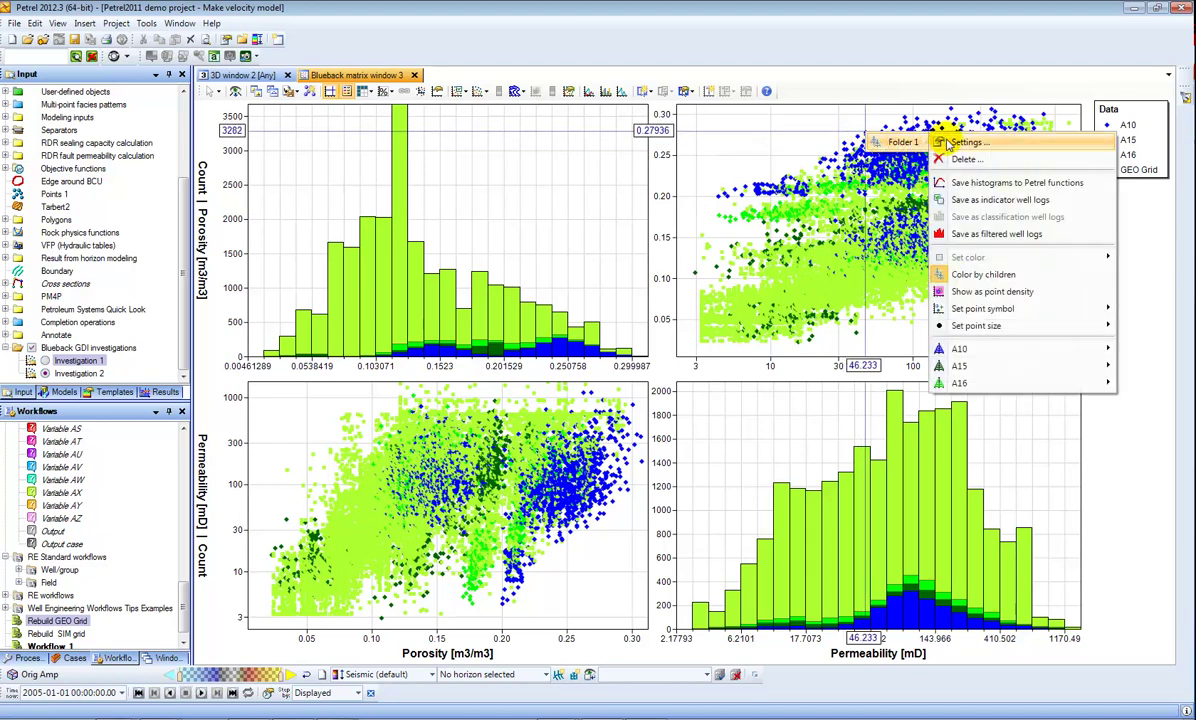
{"action": "left_click", "coordinate": [983, 274]}
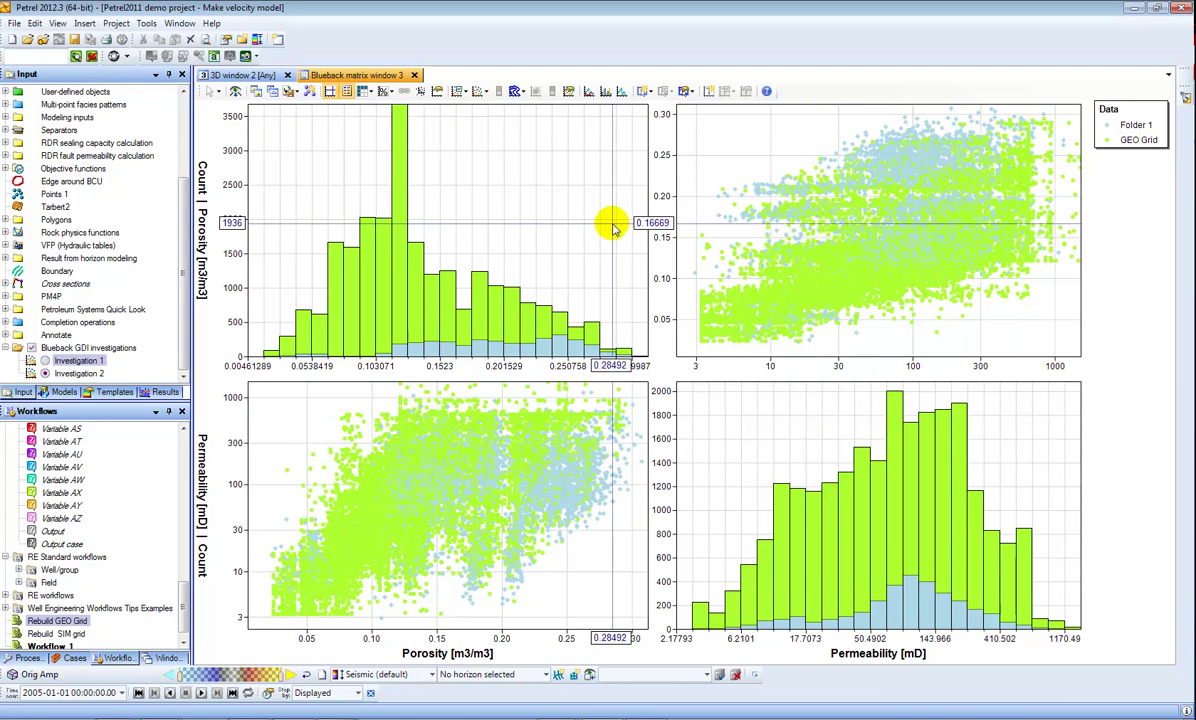
Step: Color the data in the matrix plots by permeability
{"action": "left_click", "coordinate": [476, 91]}
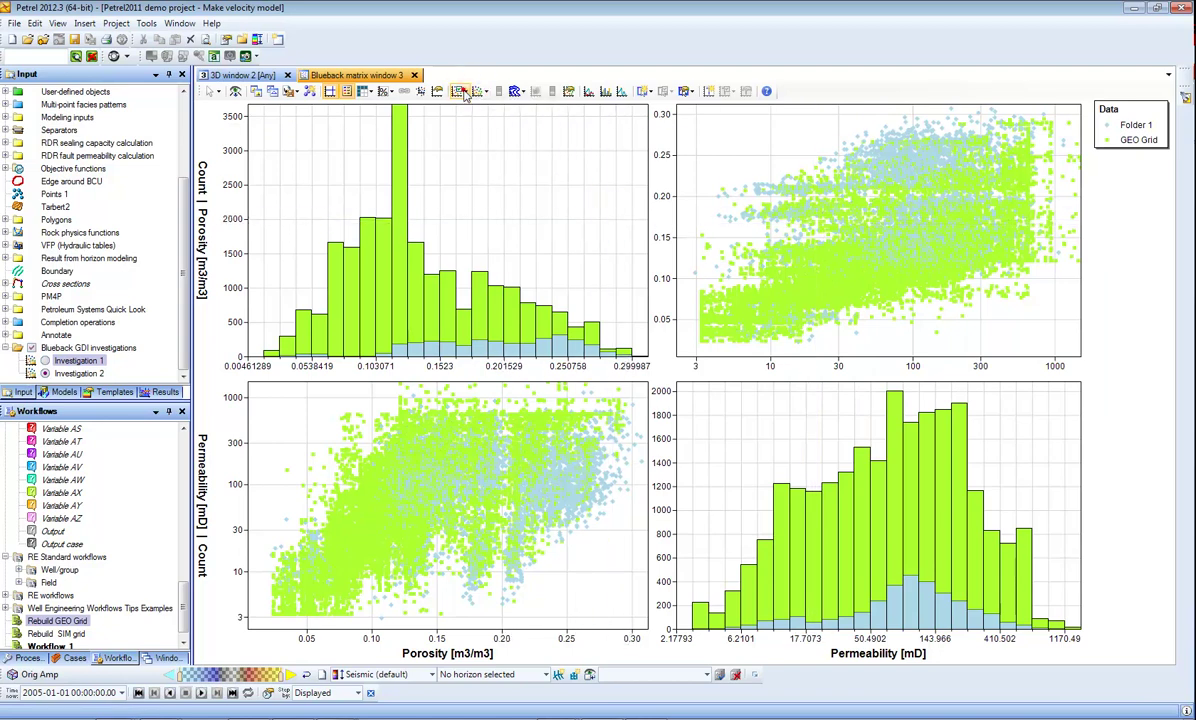
{"action": "left_click", "coordinate": [460, 92]}
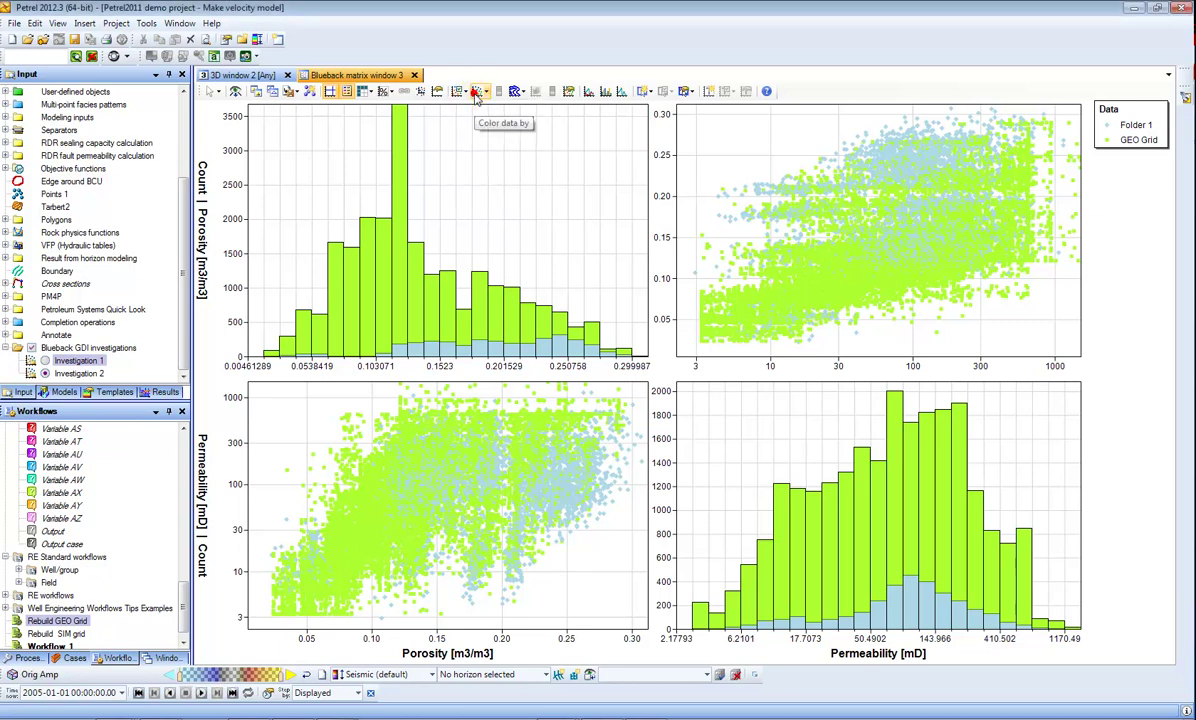
{"action": "left_click", "coordinate": [476, 93]}
{"action": "left_click", "coordinate": [494, 124]}
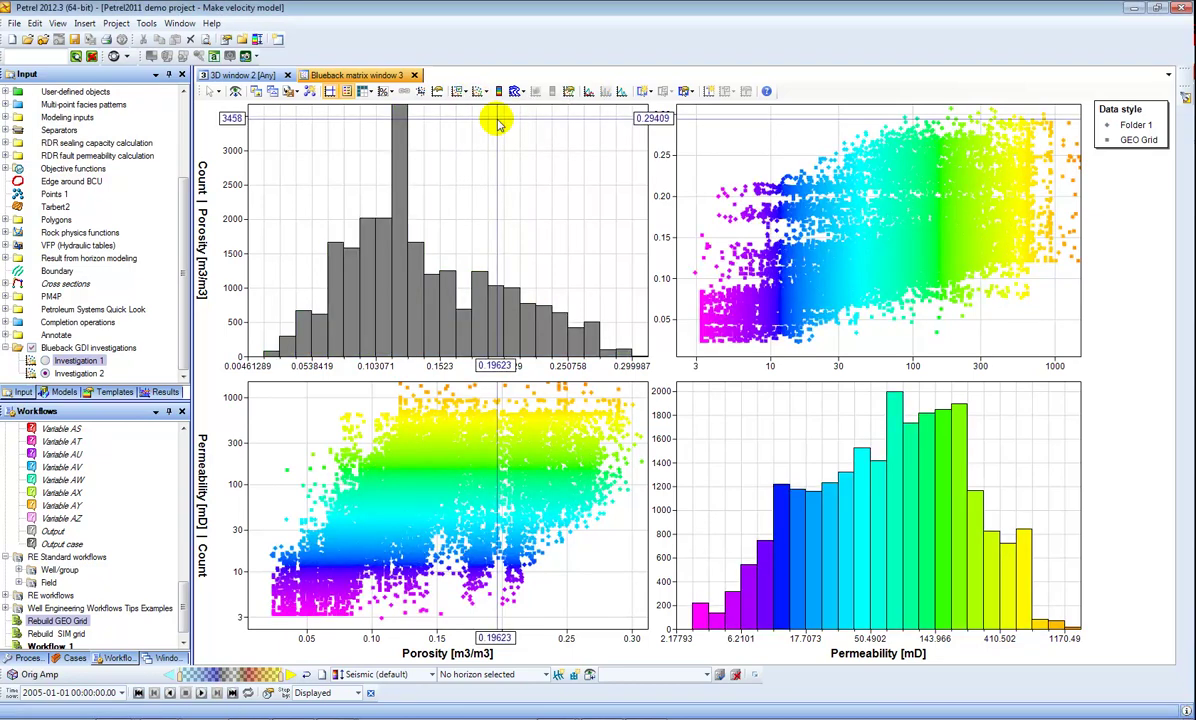
Step: Open a new Blueback histogram window, display Investigation 2 in it with the message log closed, and show the data legend
{"action": "left_click", "coordinate": [180, 25]}
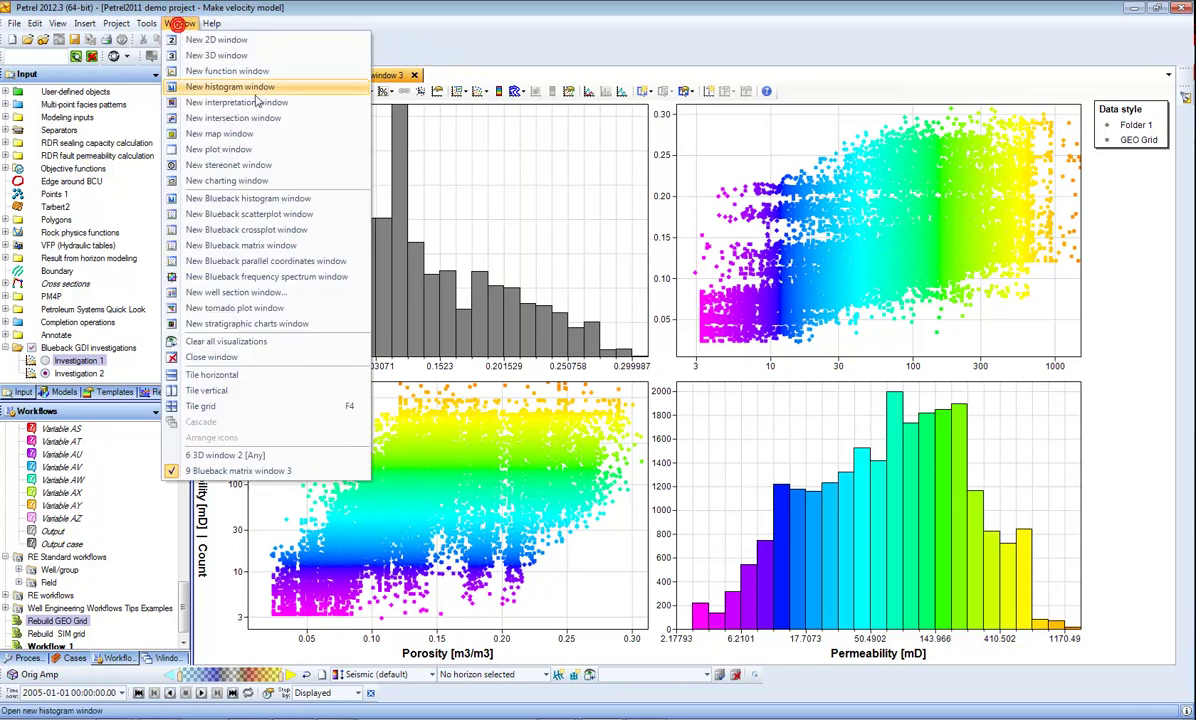
{"action": "left_click", "coordinate": [283, 200]}
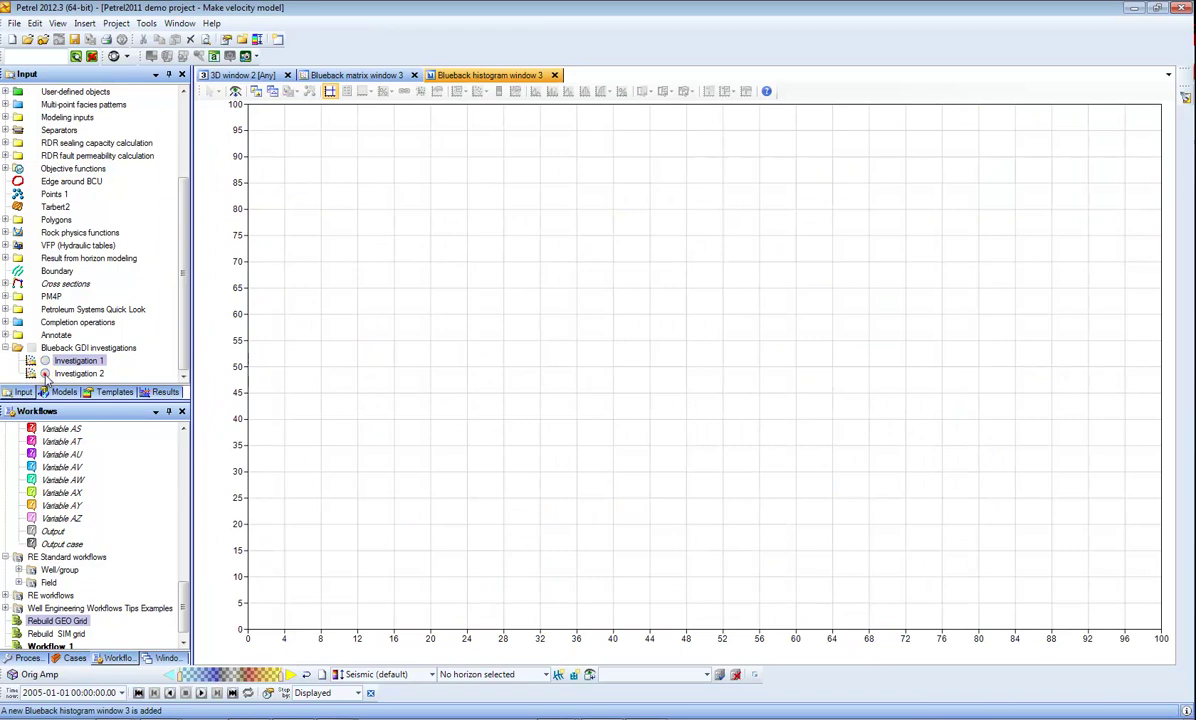
{"action": "left_click", "coordinate": [44, 373]}
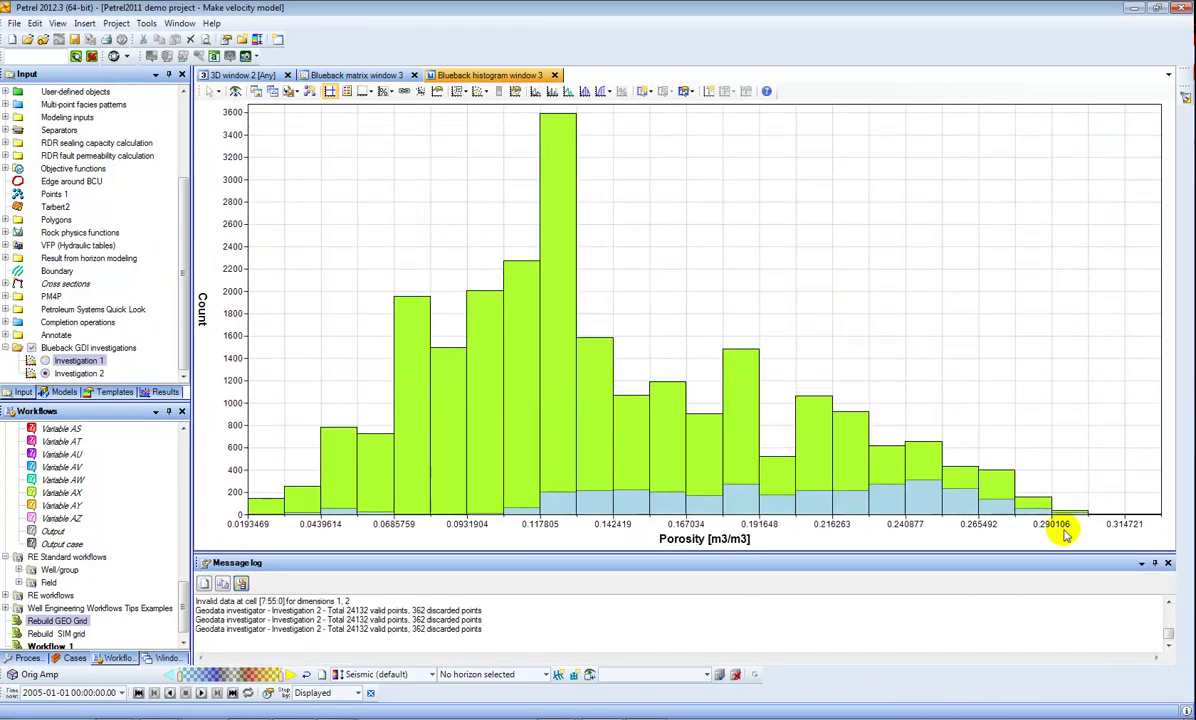
{"action": "left_click", "coordinate": [1167, 563]}
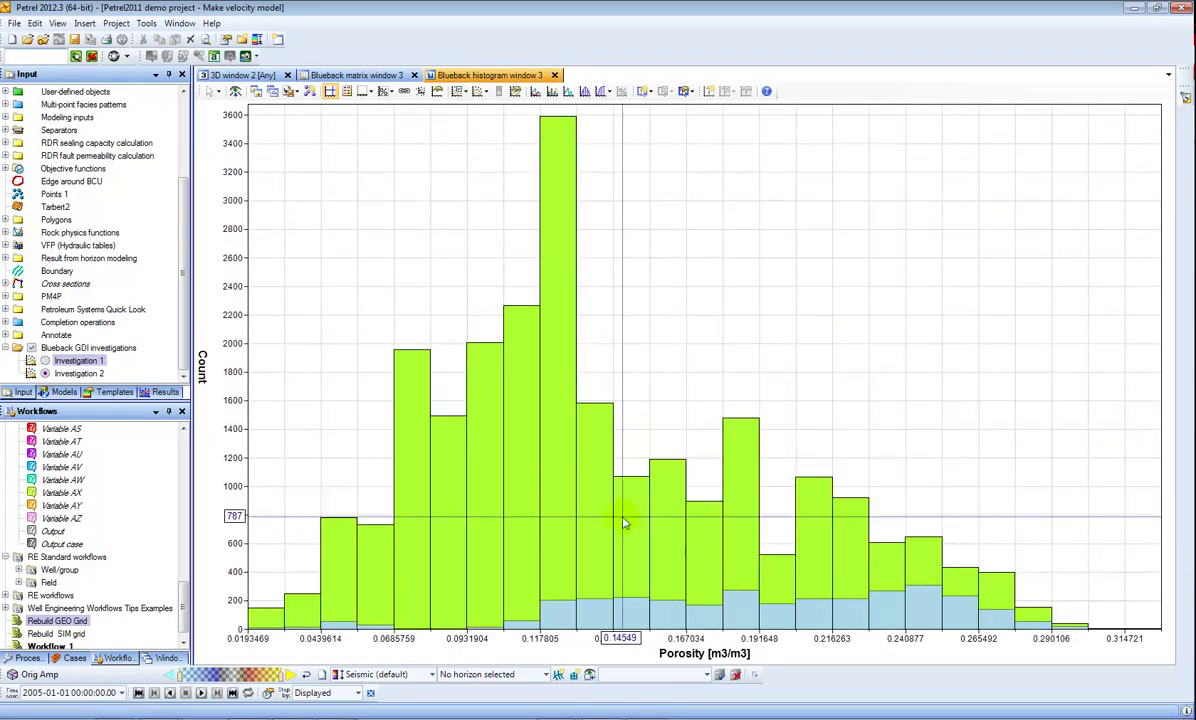
{"action": "left_click", "coordinate": [346, 91]}
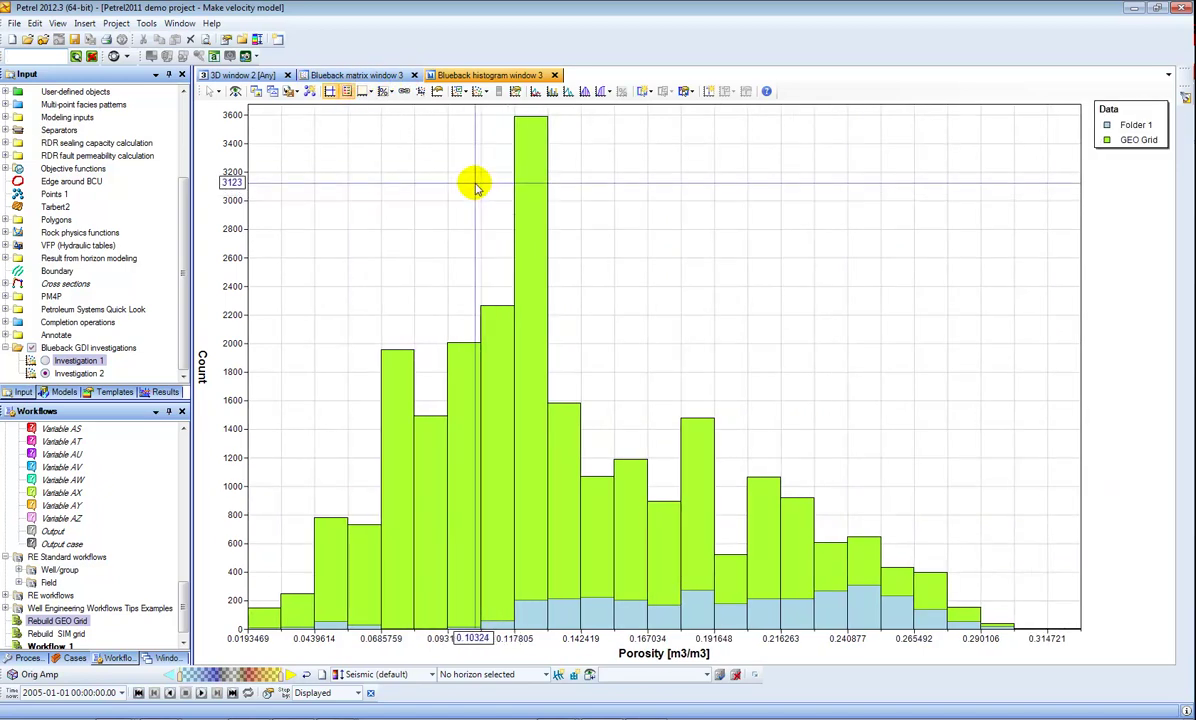
Step: Display the porosity histogram as weighted percentage, using lines instead of bars and separate instead of stacked distributions
{"action": "left_click", "coordinate": [385, 91]}
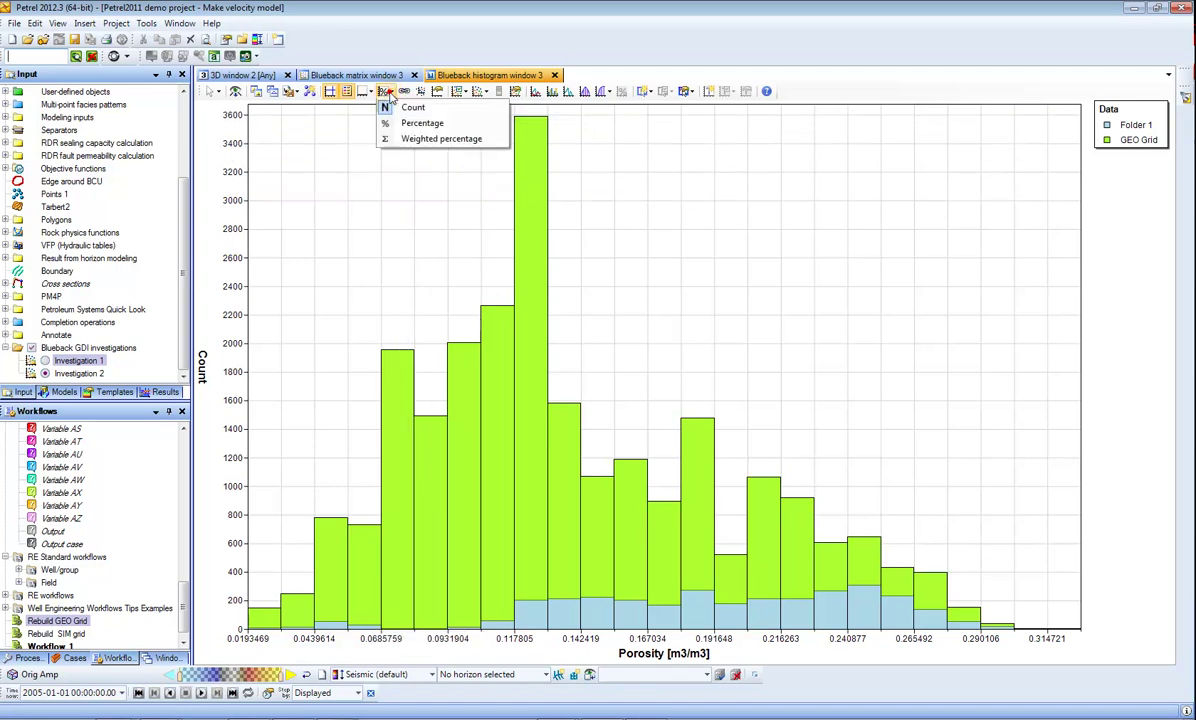
{"action": "left_click", "coordinate": [412, 138]}
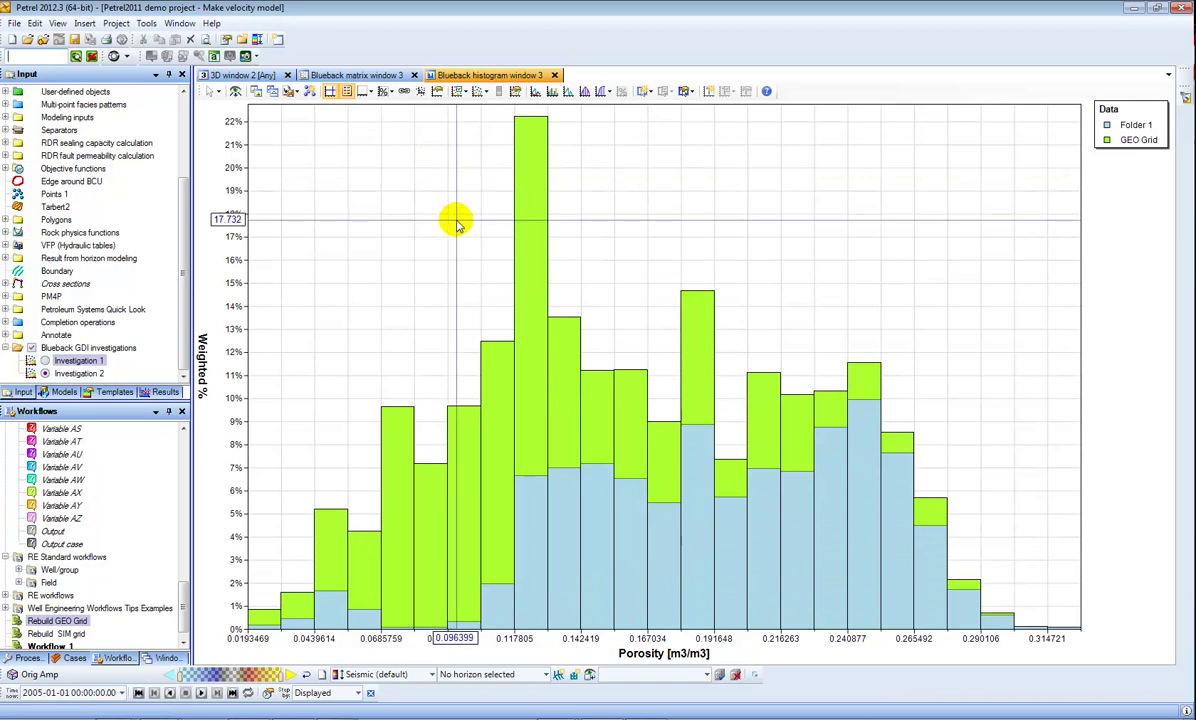
{"action": "left_click", "coordinate": [537, 91]}
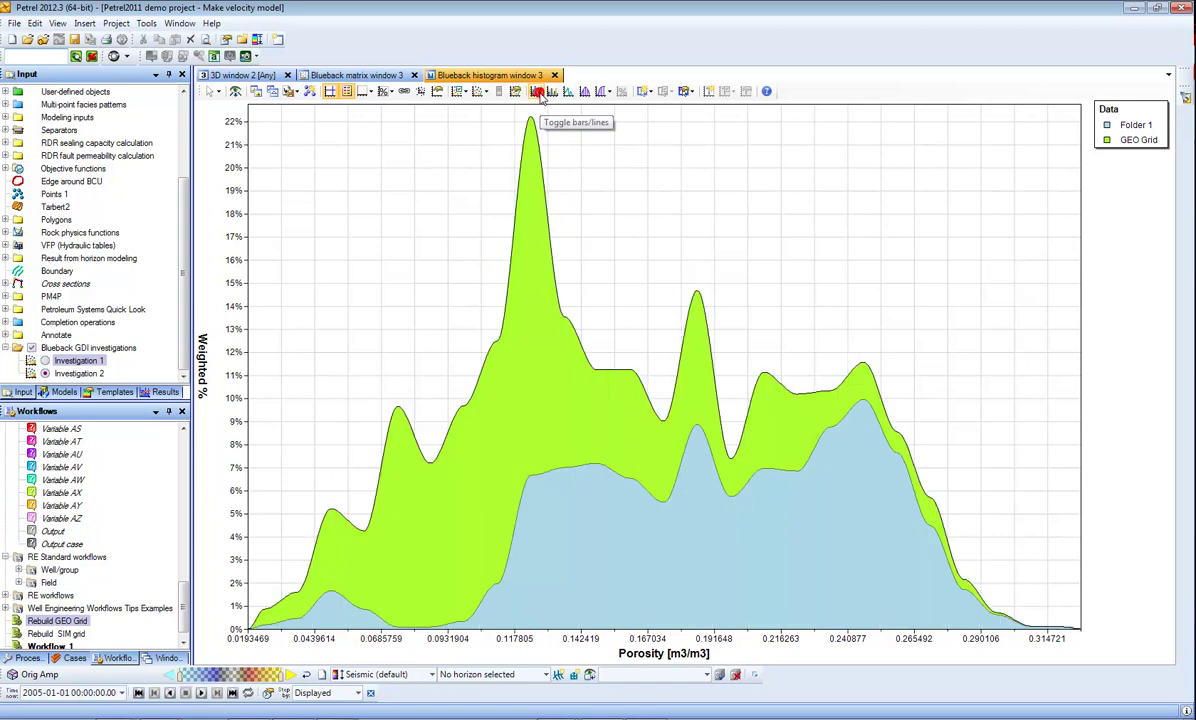
{"action": "left_click", "coordinate": [552, 91]}
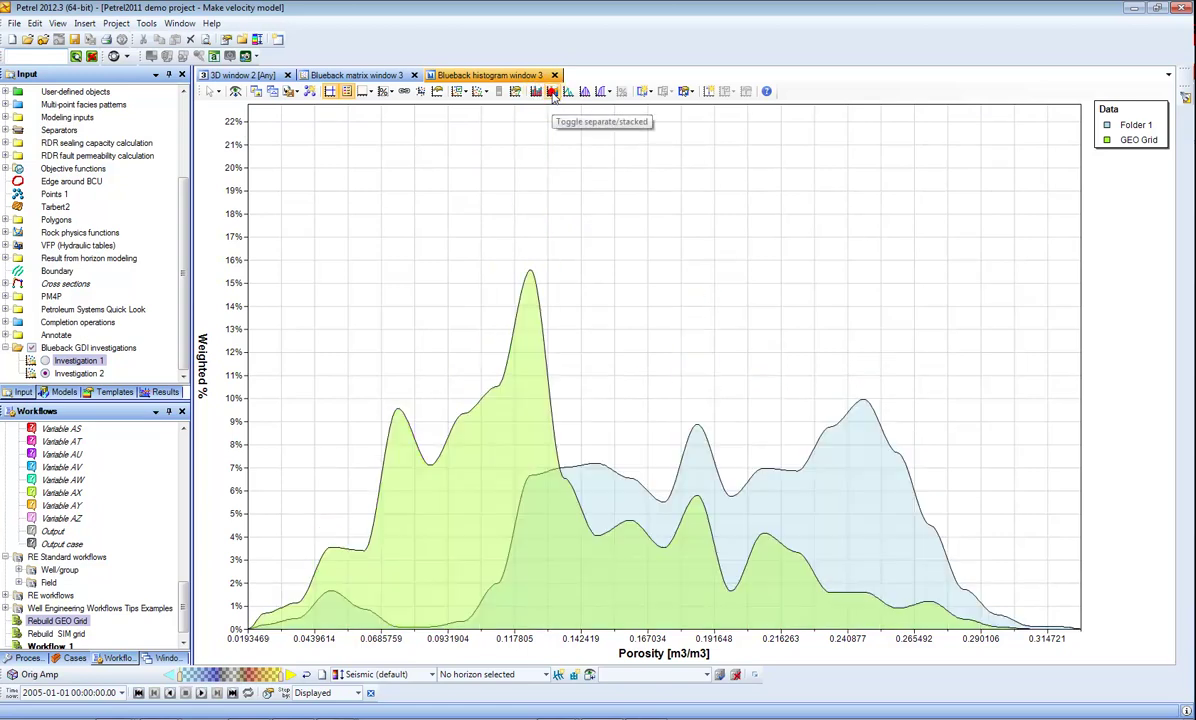
Step: Show the data statistics table for the porosity histogram and add the 45th percentile to its selected percentiles
{"action": "scroll", "coordinate": [650, 355], "scroll_direction": "down", "scroll_amount": 3}
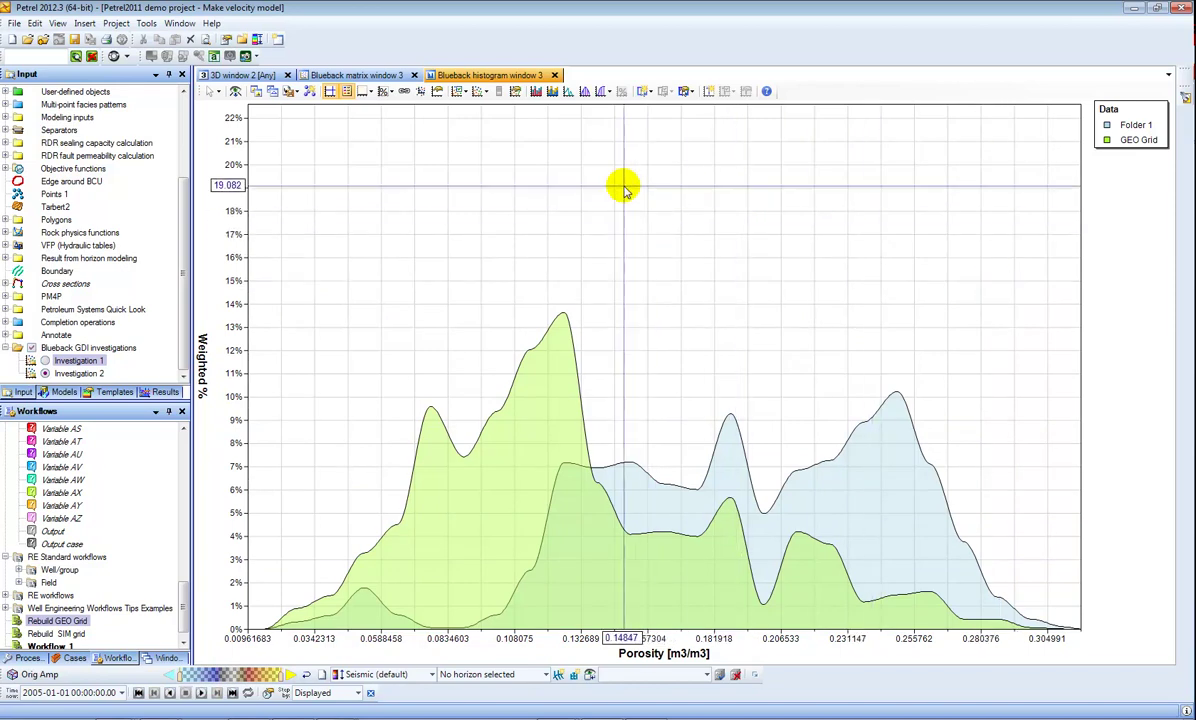
{"action": "left_click", "coordinate": [586, 92]}
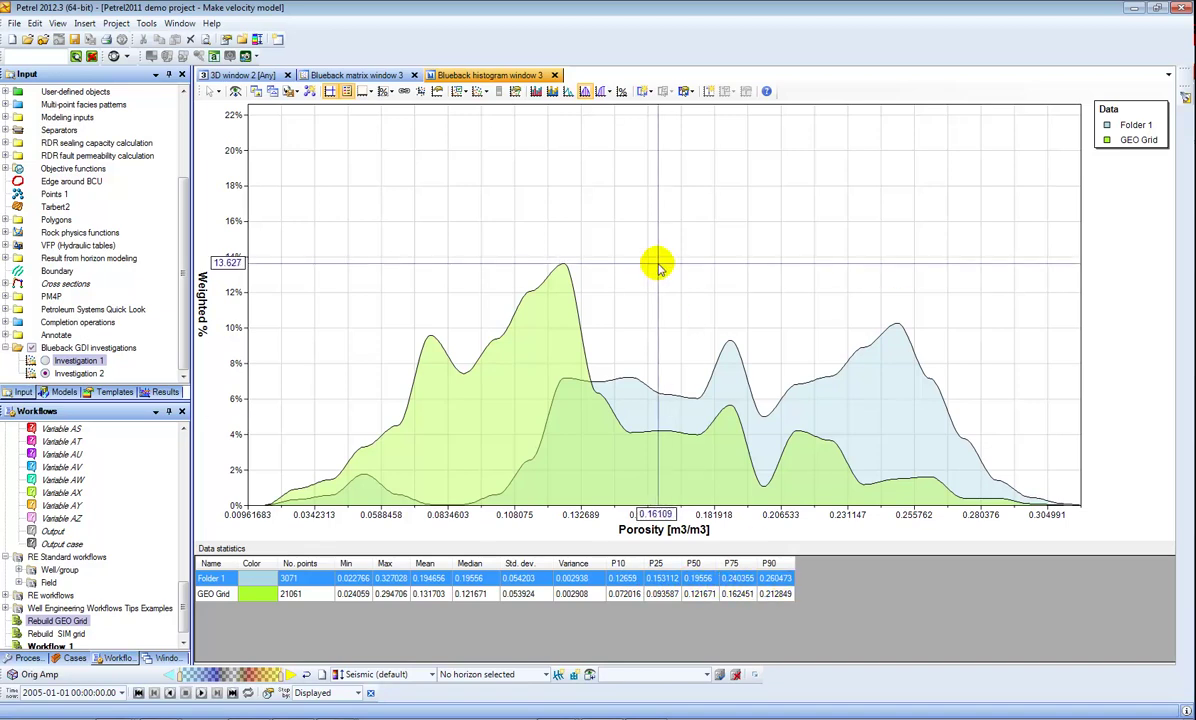
{"action": "left_click", "coordinate": [621, 91]}
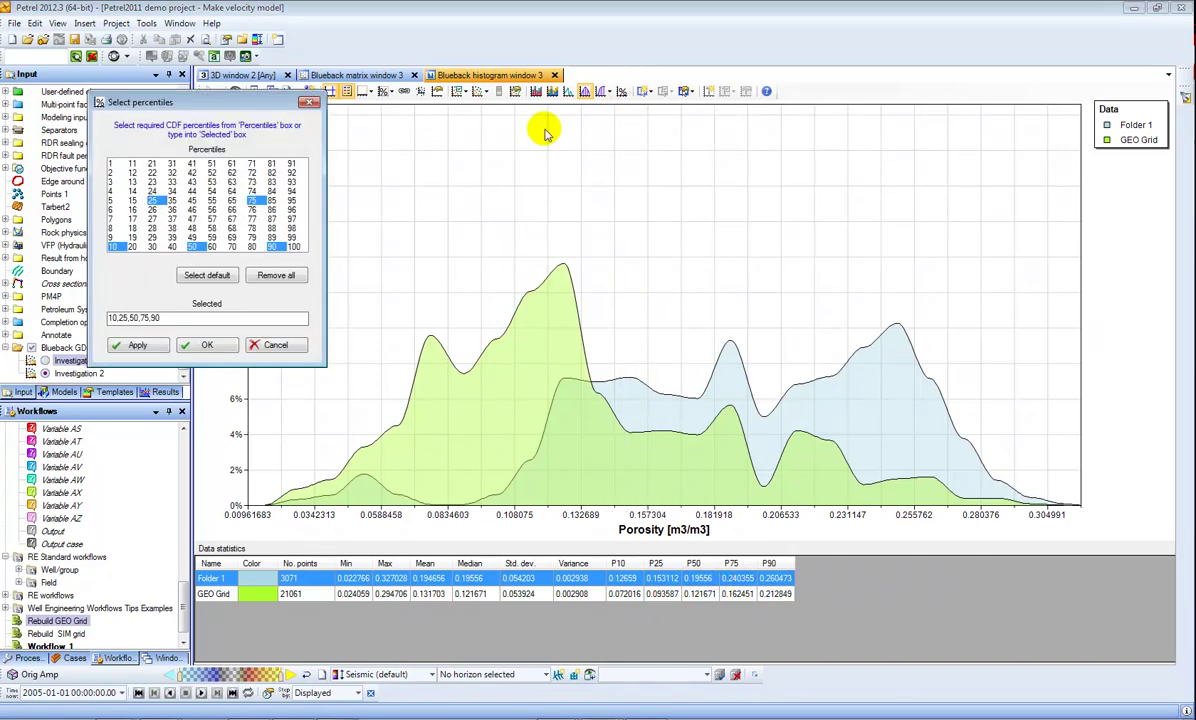
{"action": "left_click_drag", "start_coordinate": [239, 92], "coordinate": [776, 125]}
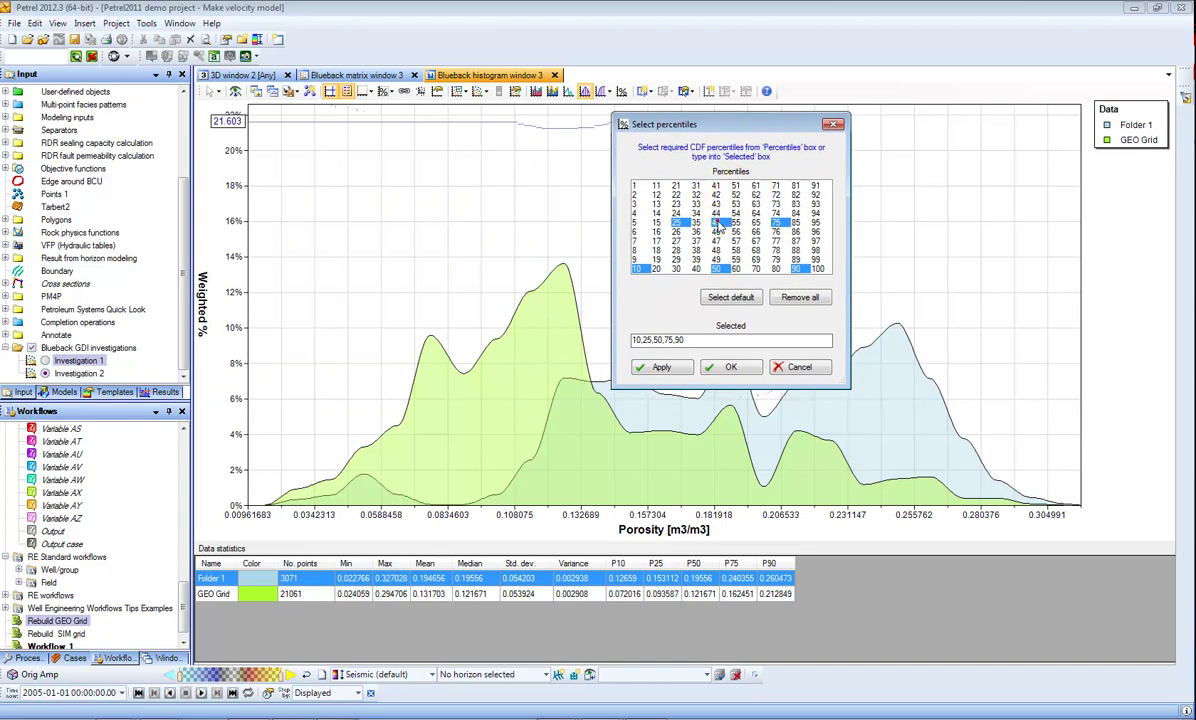
{"action": "left_click", "coordinate": [732, 367]}
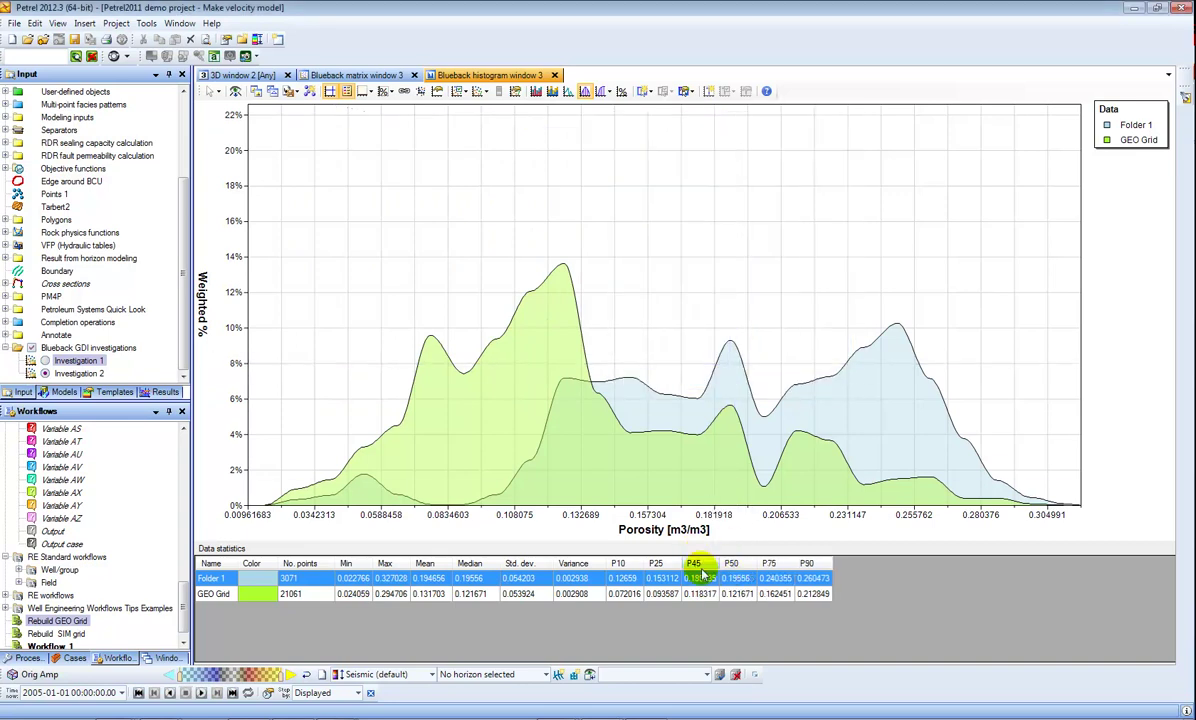
{"action": "scroll", "coordinate": [638, 190], "scroll_direction": "up", "scroll_amount": 5}
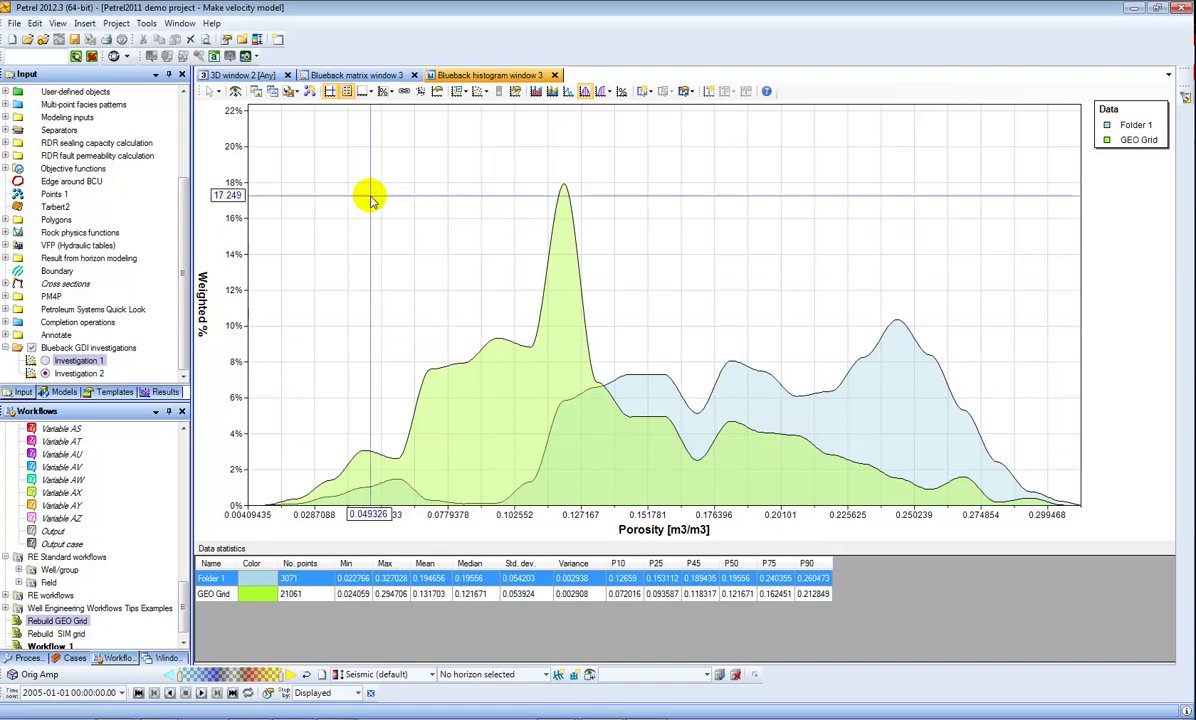
Step: Check the histogram's data export options and switch to the Excel workbook Blueback histogram window 1.xlsx
{"action": "left_click", "coordinate": [292, 91]}
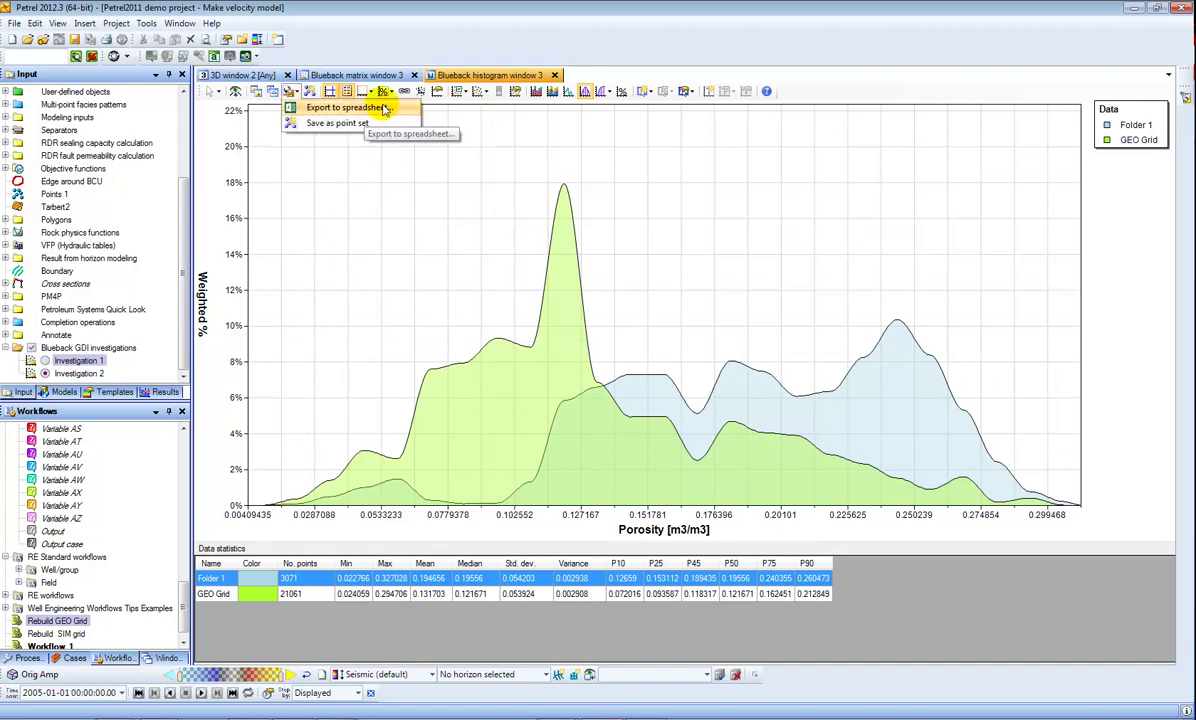
{"action": "left_click", "coordinate": [845, 94]}
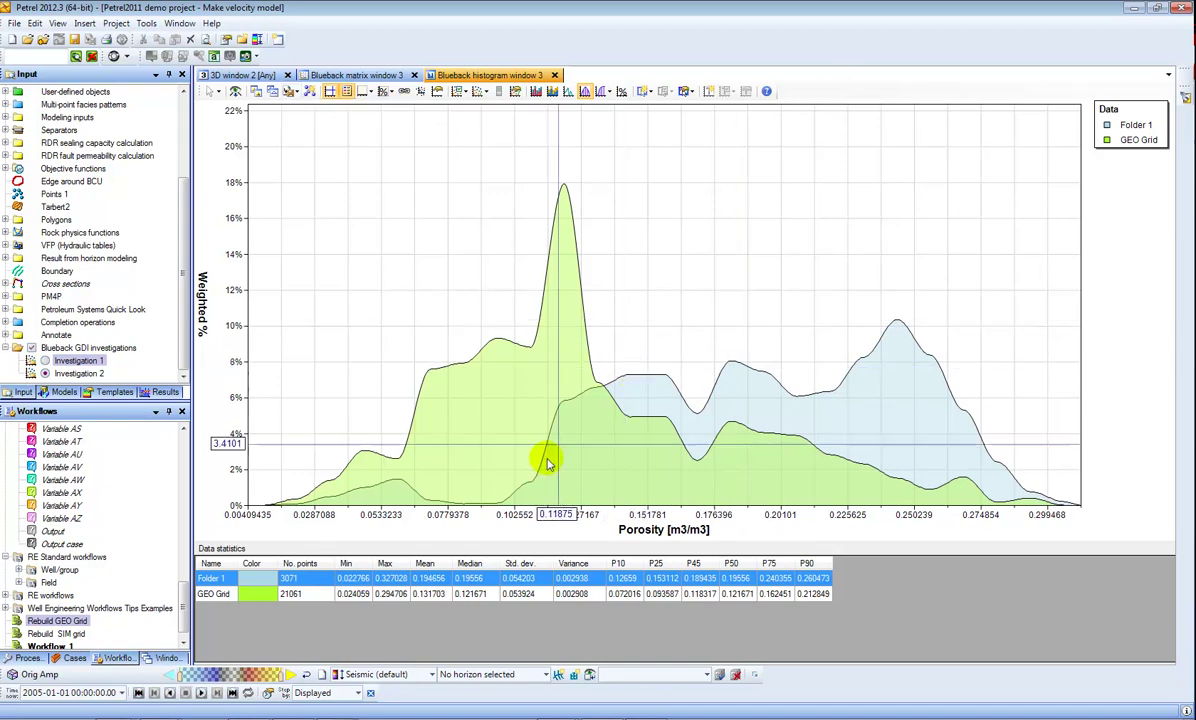
{"action": "left_click", "coordinate": [336, 718]}
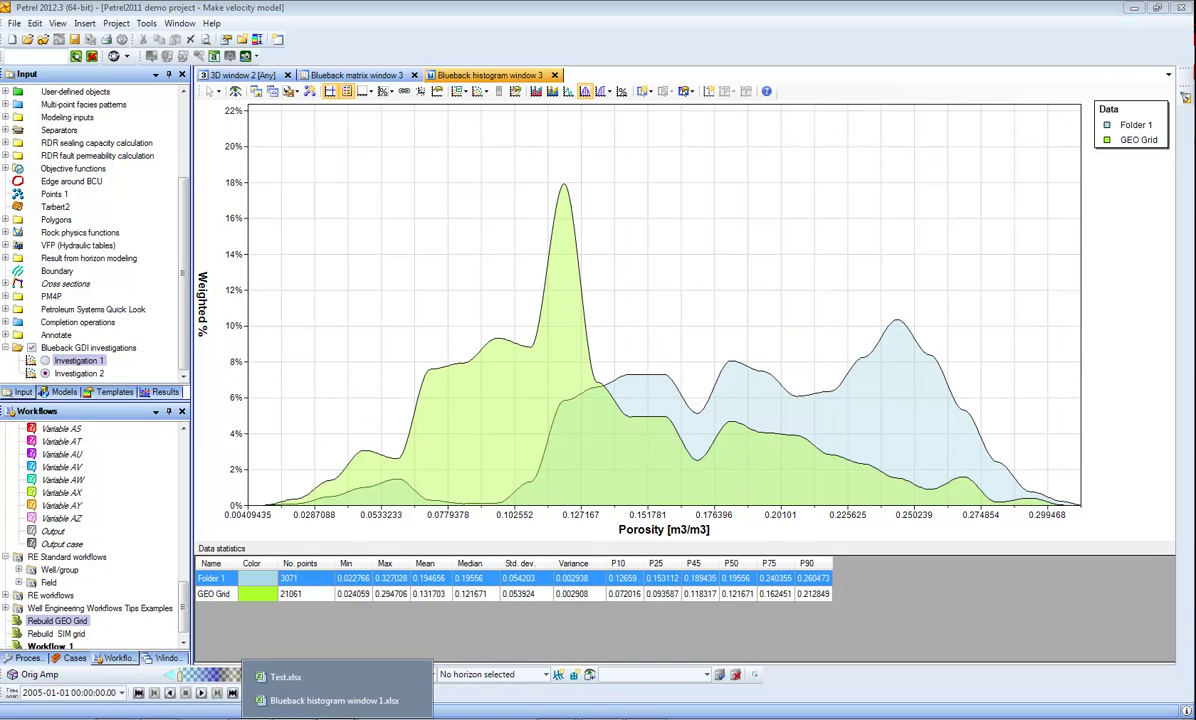
{"action": "left_click", "coordinate": [338, 702]}
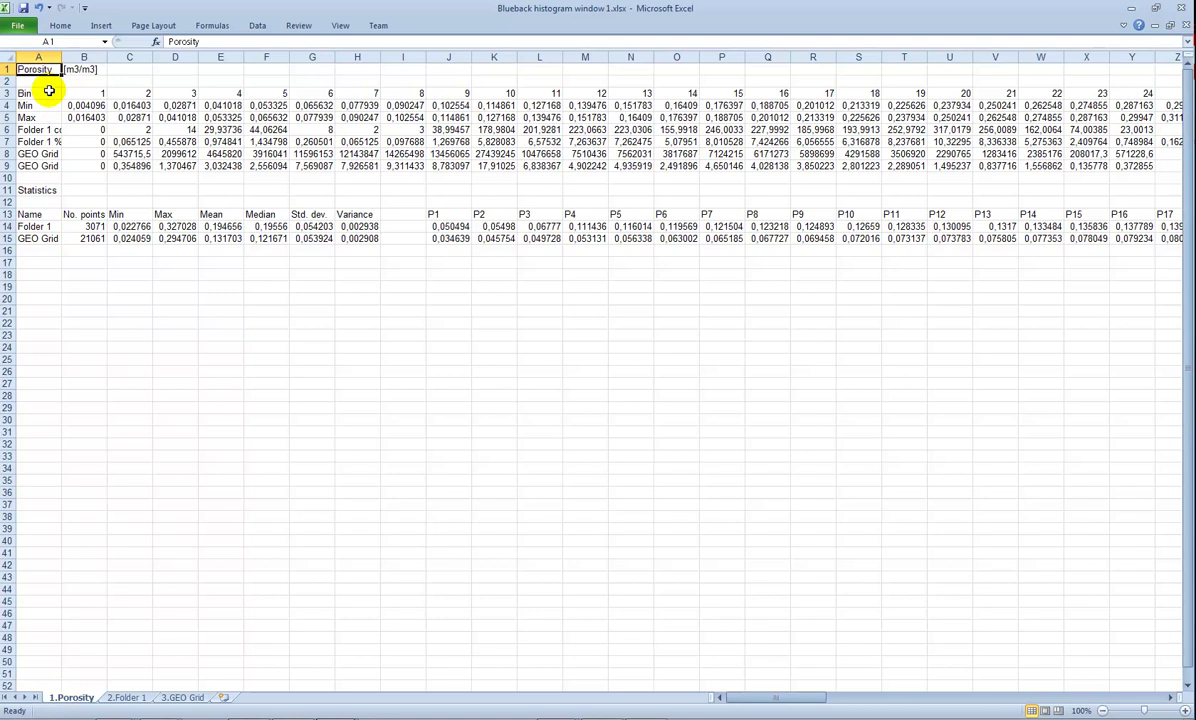
Step: Examine the bin rows, the percentile columns and the Folder 1 and GEO Grid statistics on the 1.Porosity sheet
{"action": "left_click_drag", "start_coordinate": [49, 91], "coordinate": [128, 94]}
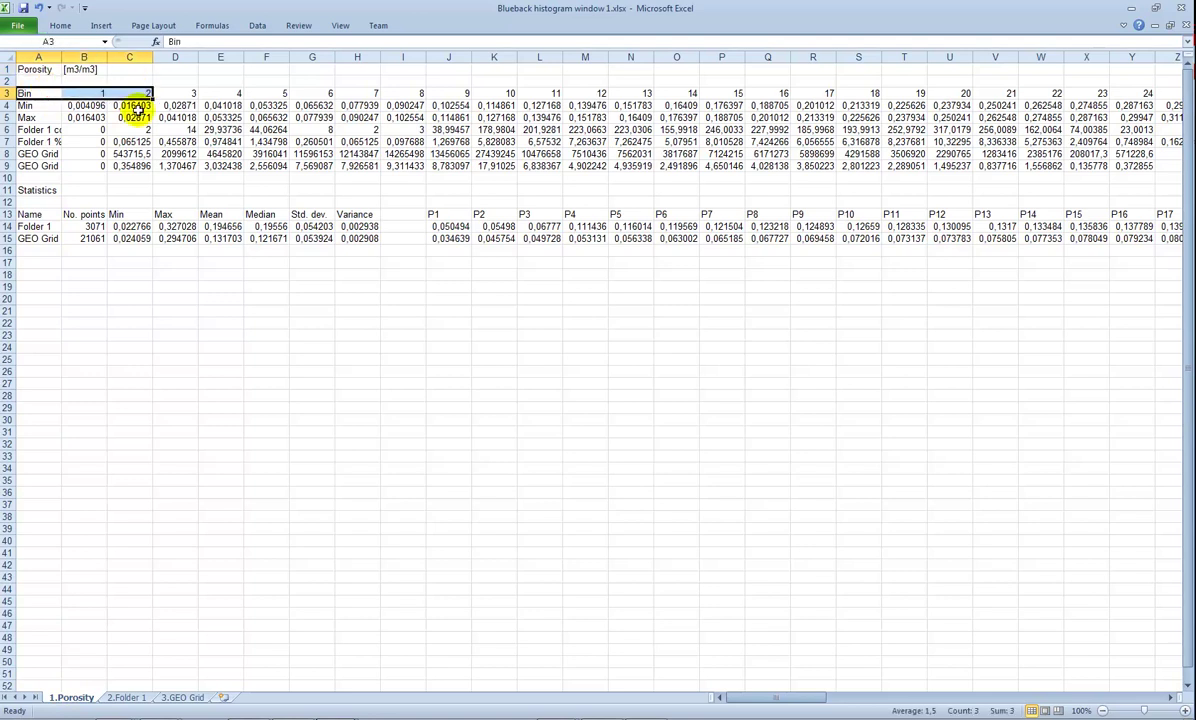
{"action": "left_click", "coordinate": [433, 213]}
{"action": "left_click_drag", "start_coordinate": [433, 213], "coordinate": [518, 211]}
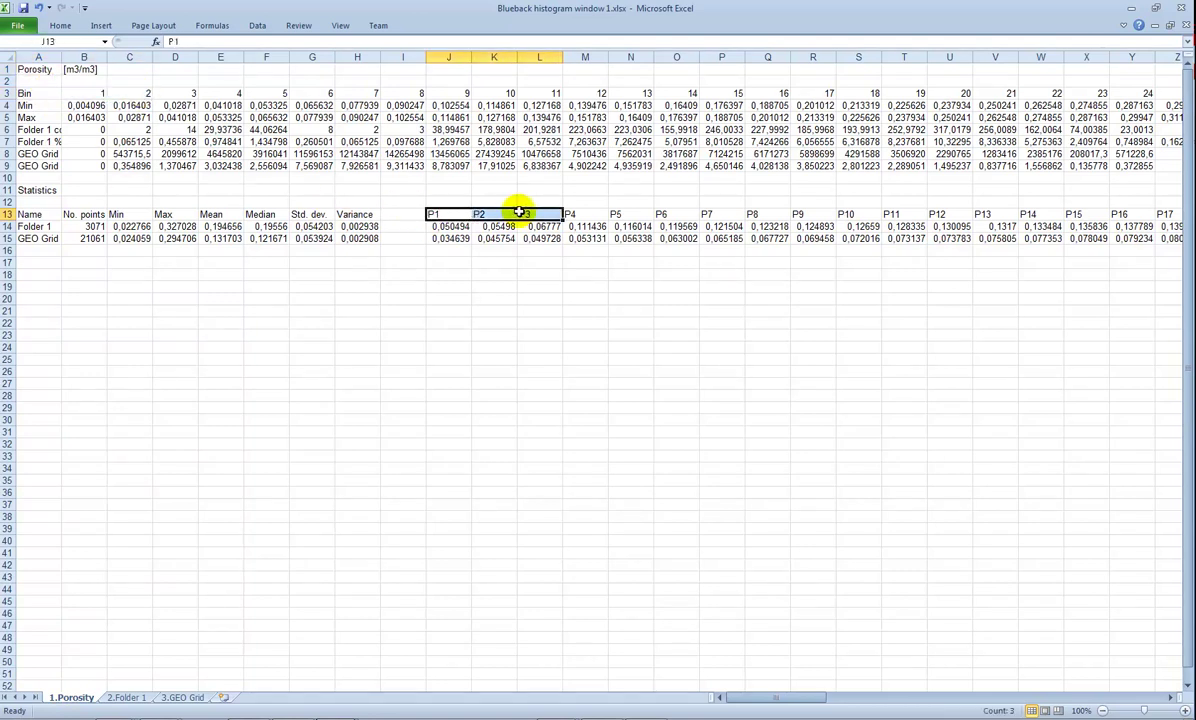
{"action": "left_click", "coordinate": [49, 225]}
{"action": "left_click", "coordinate": [49, 237]}
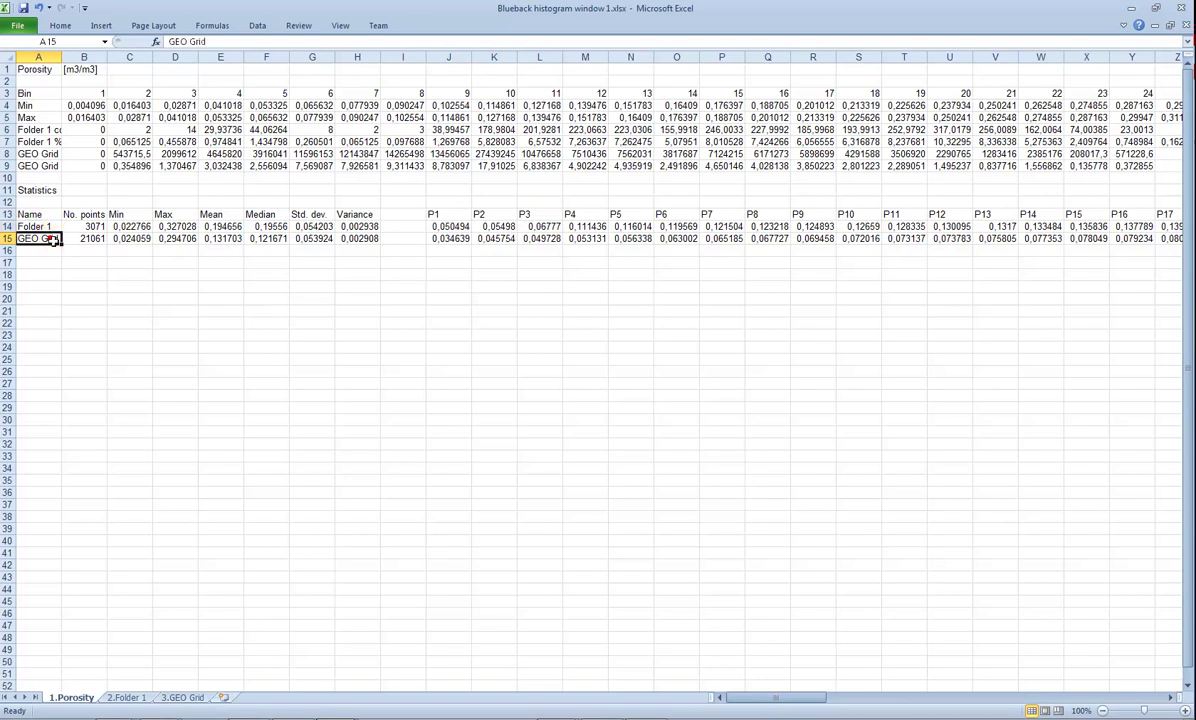
Step: Examine the exported porosity, permeability and MD data of wells A10, A15 and A16 on the 2.Folder 1 sheet
{"action": "left_click", "coordinate": [129, 697]}
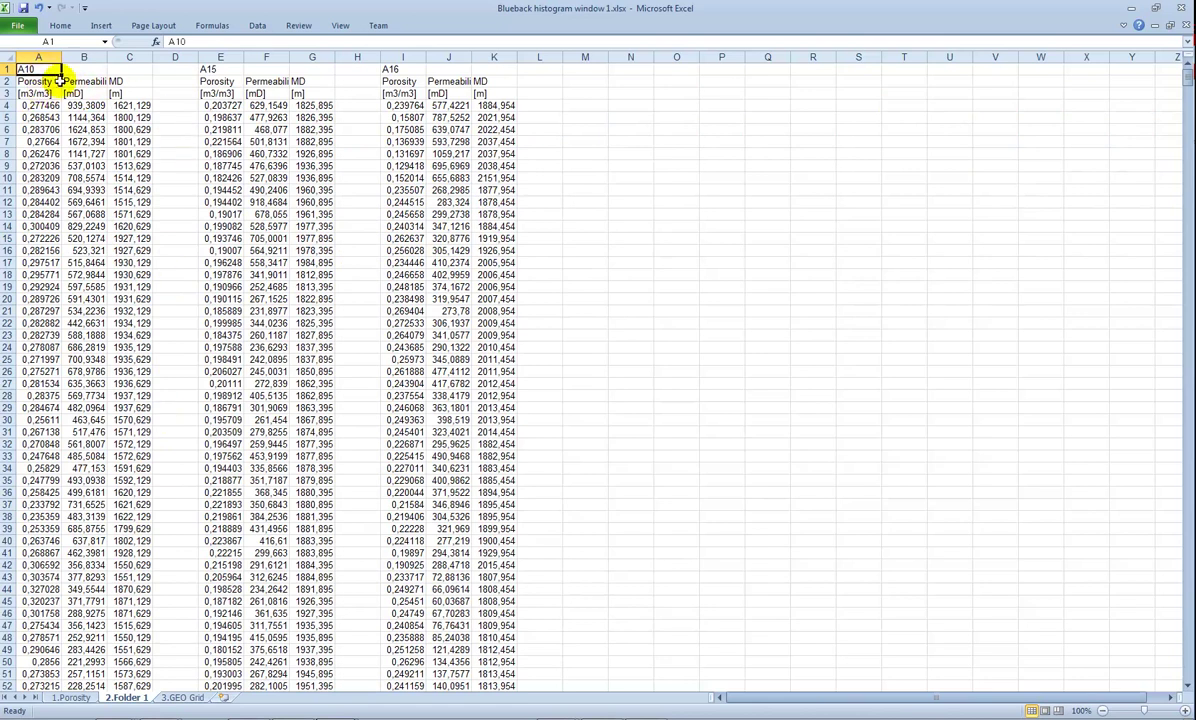
{"action": "left_click", "coordinate": [221, 69]}
{"action": "left_click", "coordinate": [401, 69]}
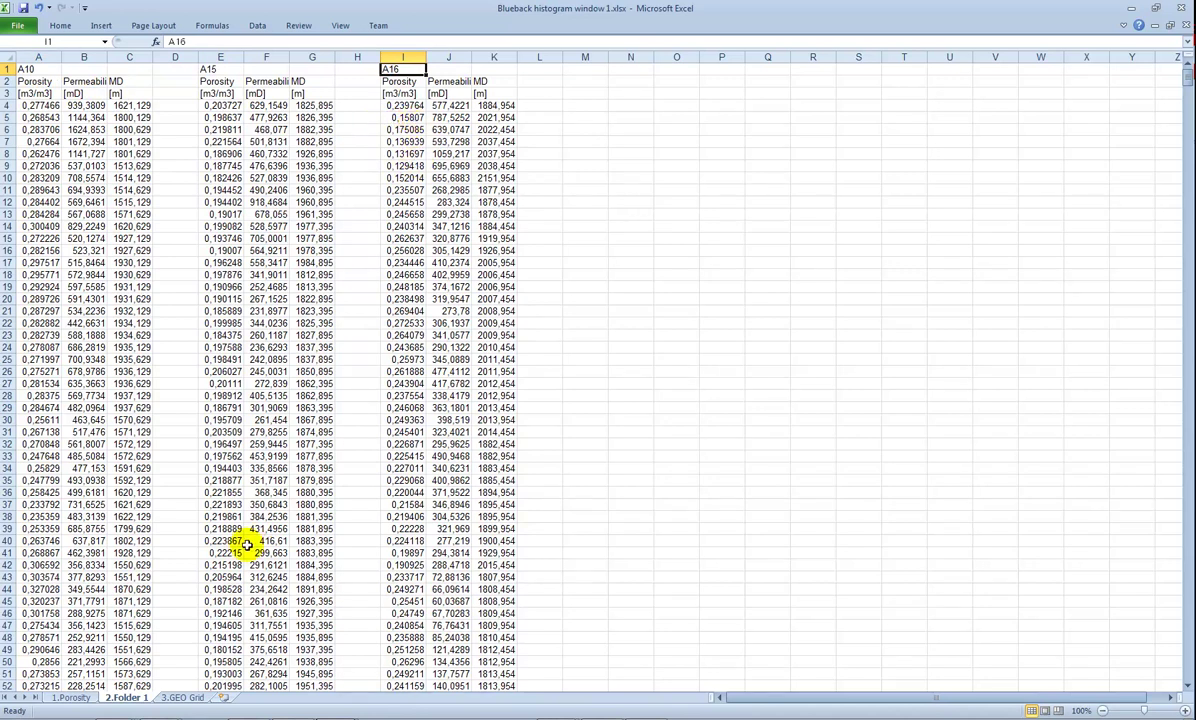
Step: Fit the Porosity, Permeability and Segment column widths to their contents on the 3.GEO Grid sheet, and switch back to Petrel
{"action": "left_click", "coordinate": [186, 698]}
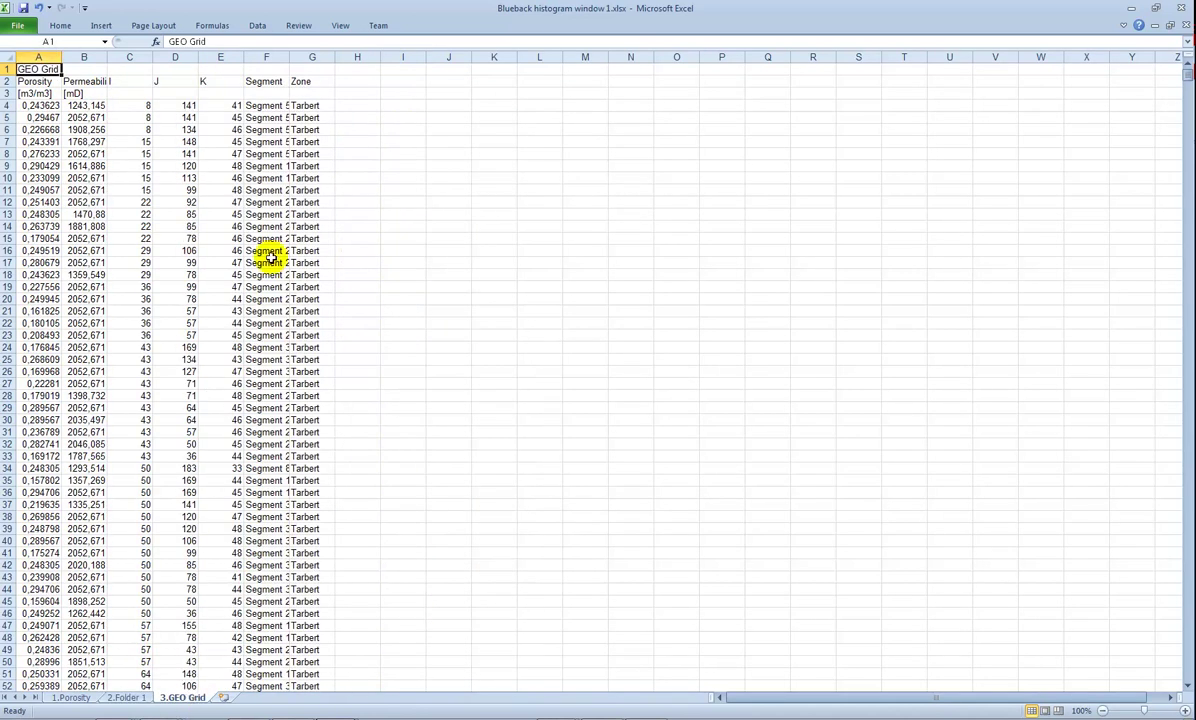
{"action": "double_click", "coordinate": [108, 57]}
{"action": "double_click", "coordinate": [61, 57]}
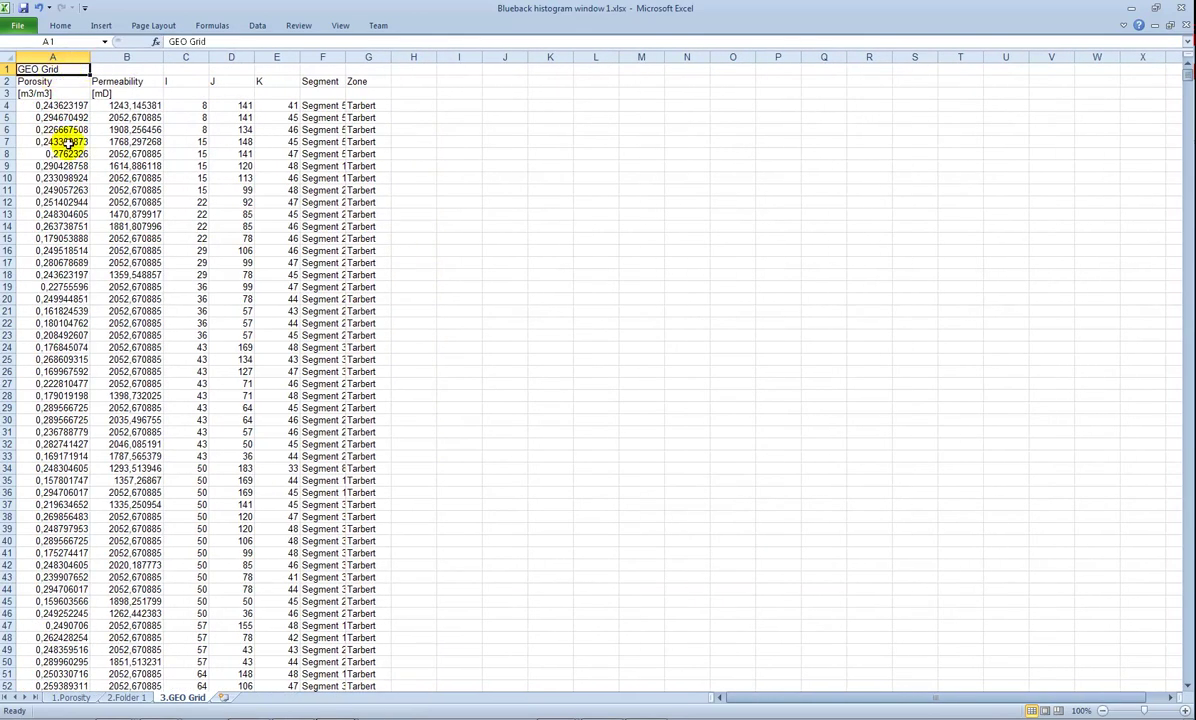
{"action": "double_click", "coordinate": [343, 57]}
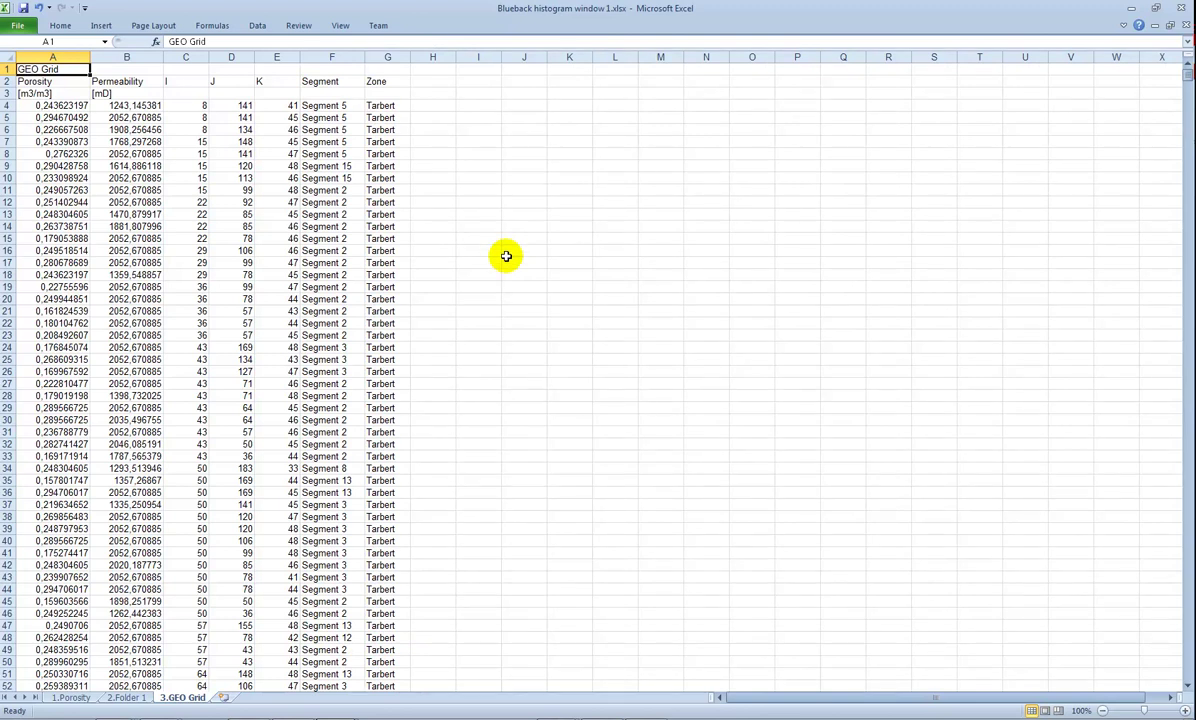
{"action": "left_click", "coordinate": [608, 716]}
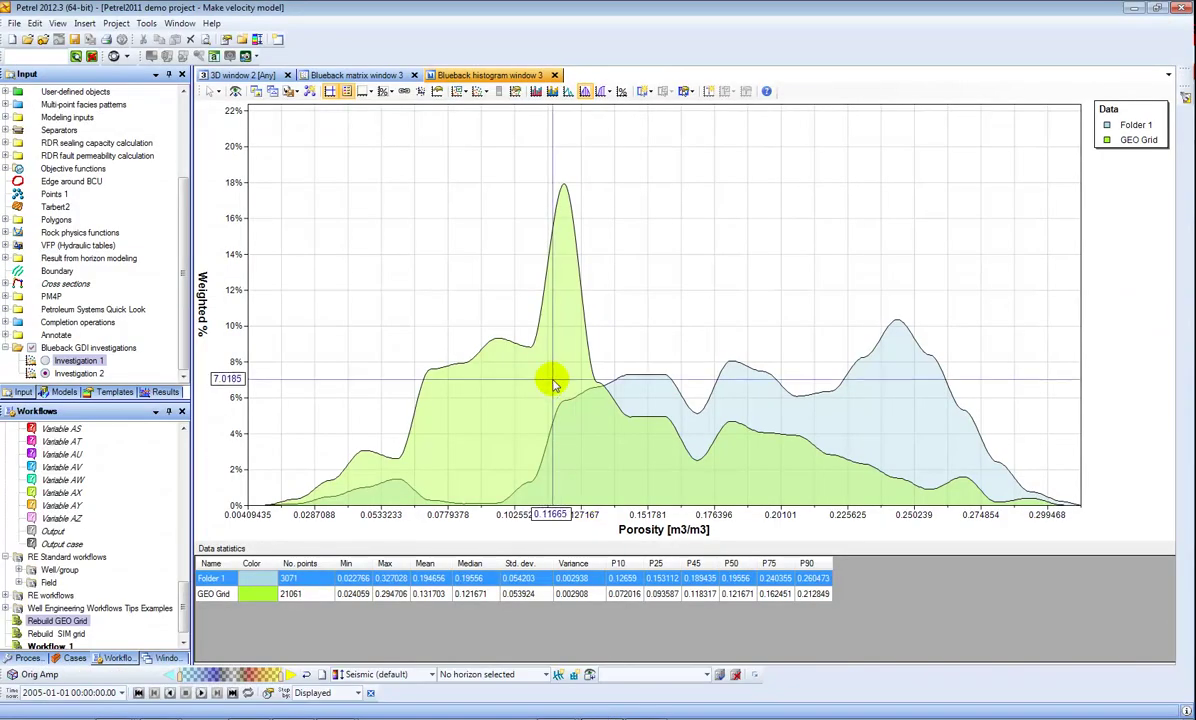